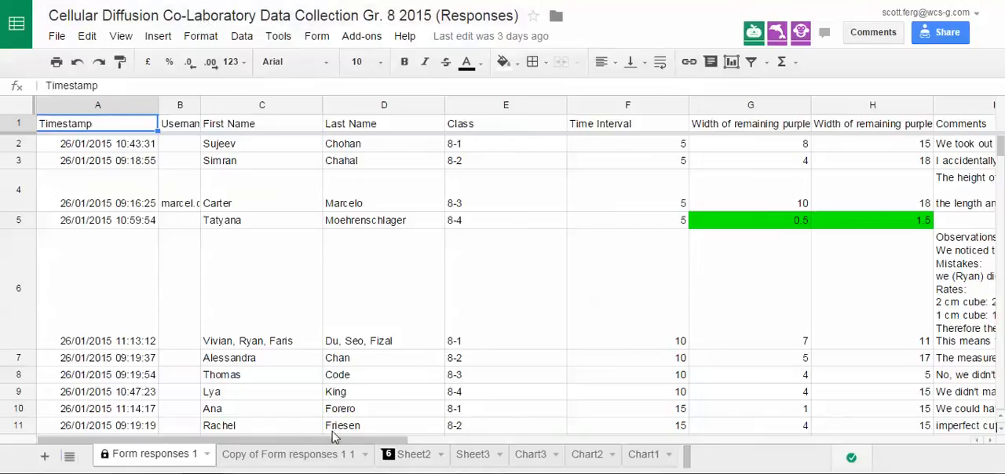
- Look through the copied responses sheet, Sheet2, Sheet3, Chart3 and Chart2 to review their contents
{"action": "left_click", "coordinate": [259, 463]}
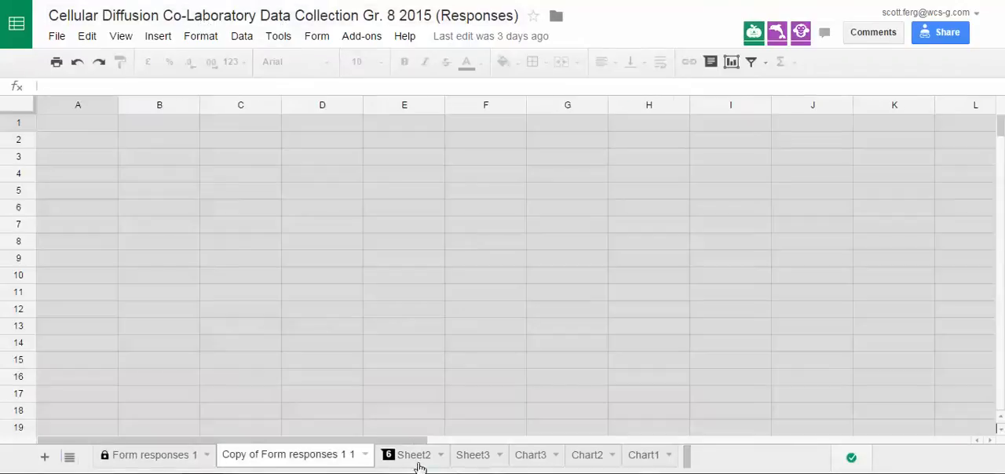
{"action": "left_click", "coordinate": [414, 457]}
{"action": "left_click", "coordinate": [476, 462]}
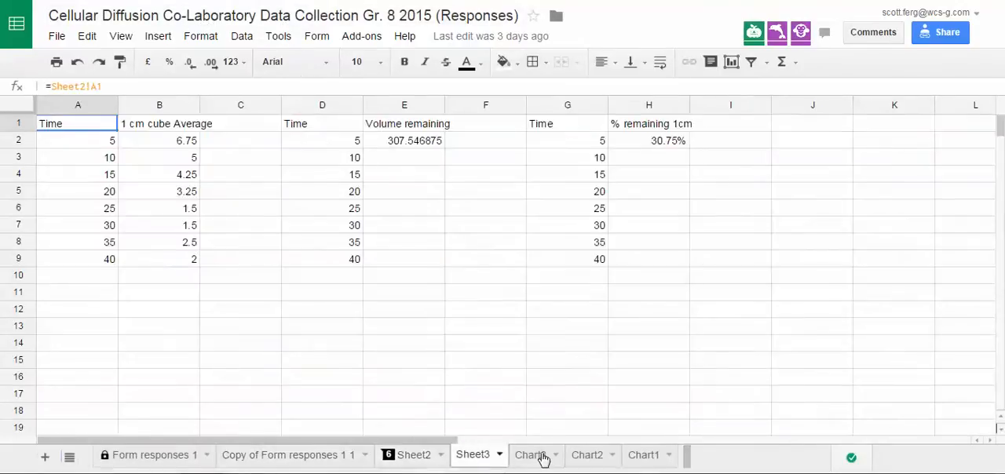
{"action": "left_click", "coordinate": [538, 457]}
{"action": "left_click", "coordinate": [587, 457]}
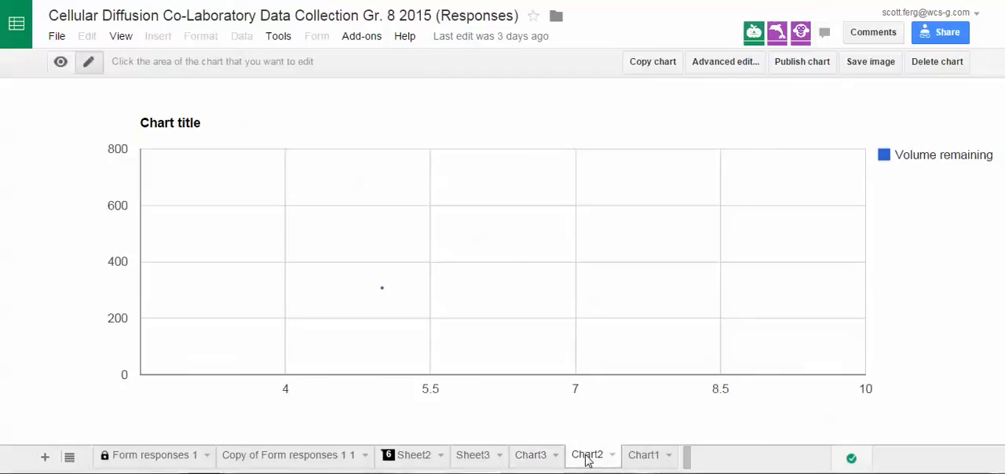
- Delete the three chart sheets Chart1, Chart2 and Chart3 from the spreadsheet
{"action": "left_click", "coordinate": [645, 457]}
{"action": "left_click", "coordinate": [668, 455]}
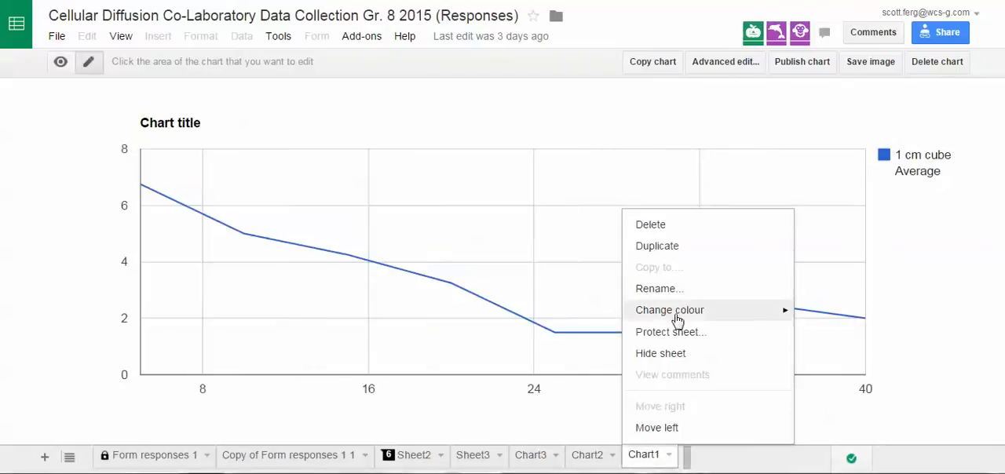
{"action": "left_click", "coordinate": [659, 225]}
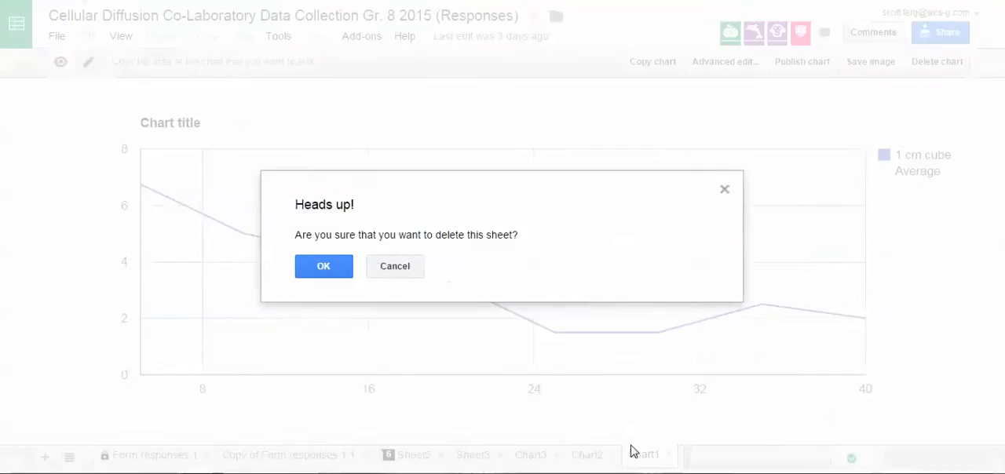
{"action": "left_click", "coordinate": [337, 270]}
{"action": "left_click", "coordinate": [612, 456]}
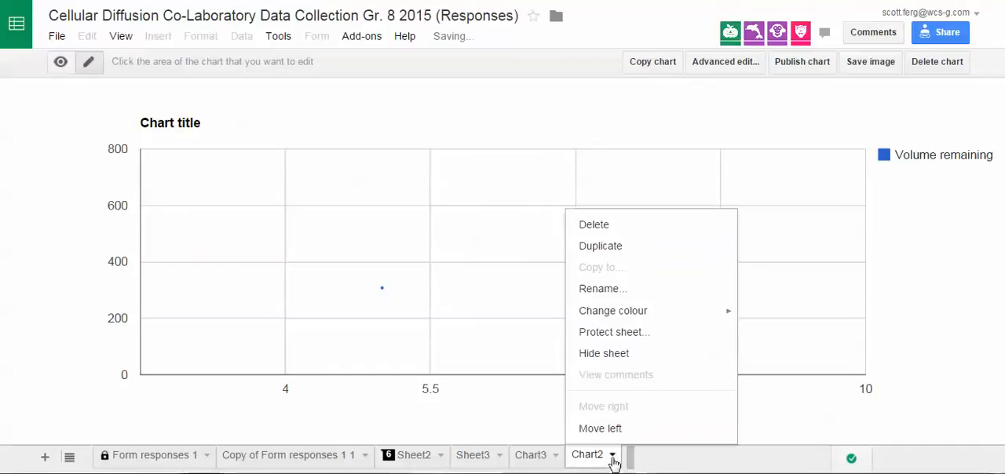
{"action": "left_click", "coordinate": [602, 230]}
{"action": "left_click", "coordinate": [325, 269]}
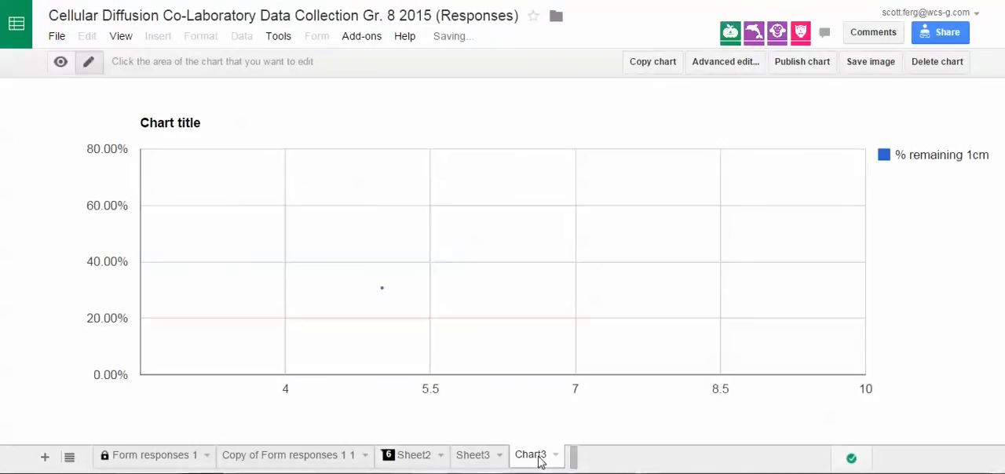
{"action": "left_click", "coordinate": [558, 456]}
{"action": "left_click", "coordinate": [545, 227]}
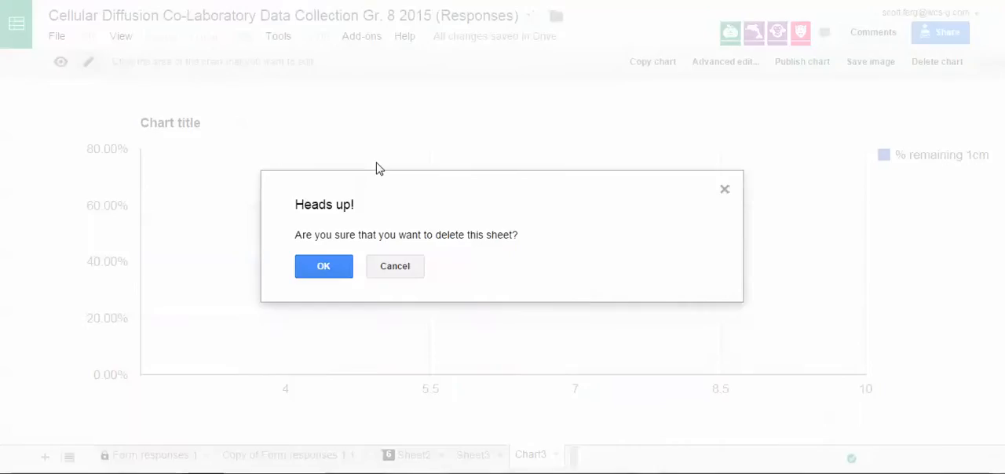
{"action": "left_click", "coordinate": [323, 272]}
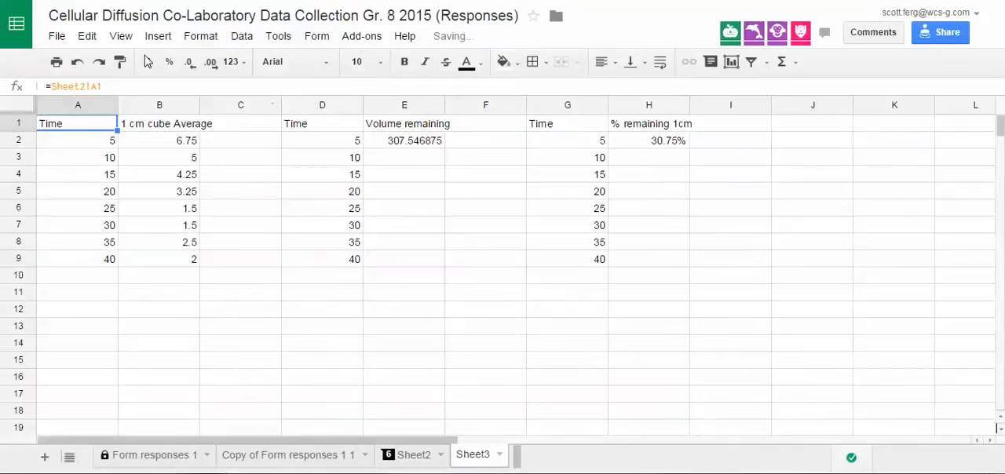
- Make a copy of the spreadsheet named "Cell diff. Data" without sharing it with the same people
{"action": "left_click", "coordinate": [57, 39]}
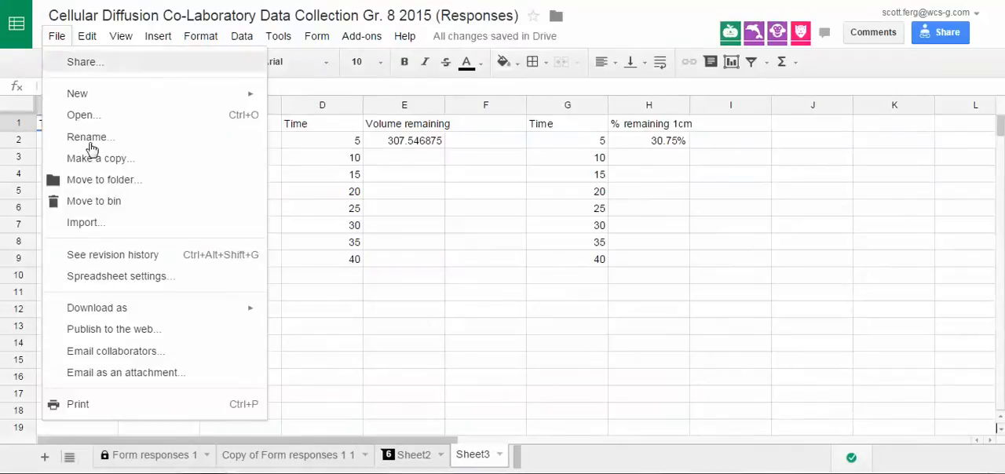
{"action": "left_click", "coordinate": [87, 161]}
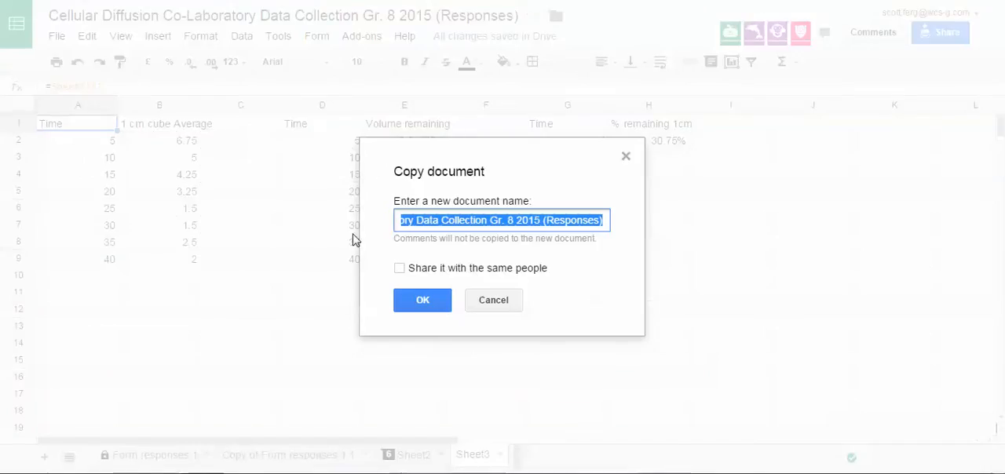
{"action": "key", "text": "BackSpace"}
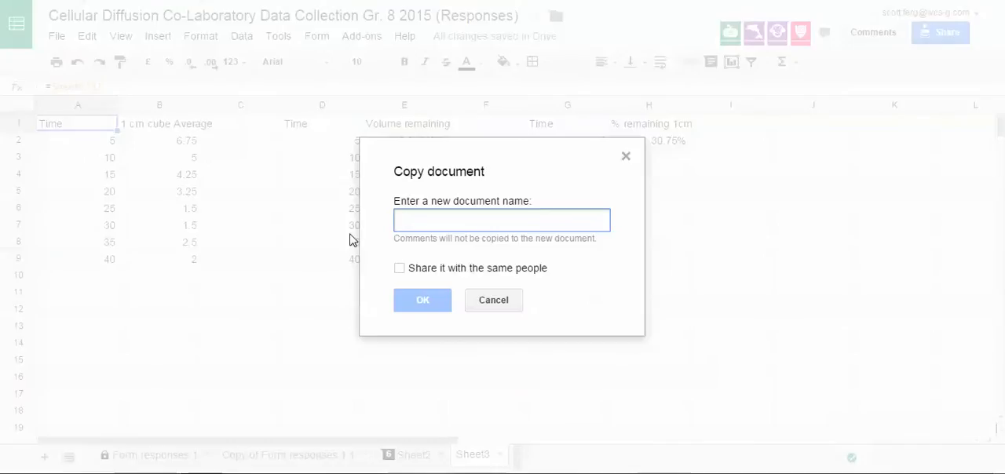
{"action": "type", "text": "CEll"}
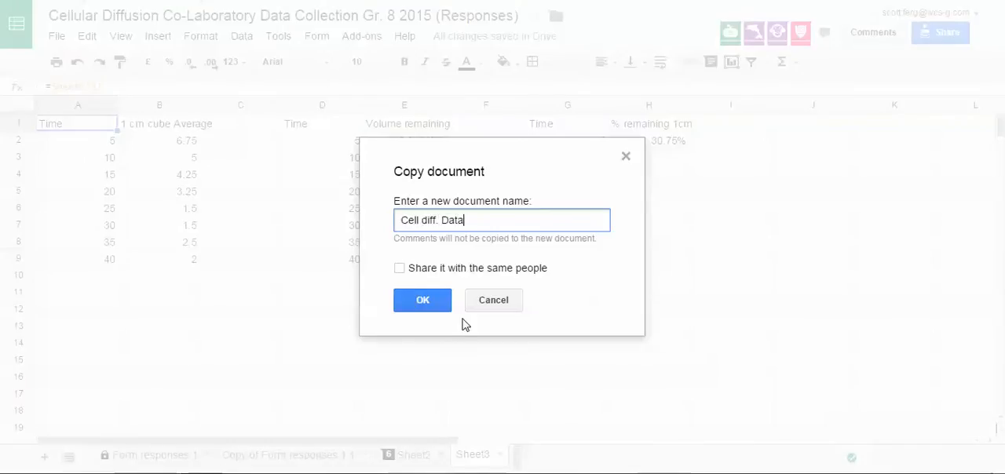
{"action": "left_click", "coordinate": [433, 305]}
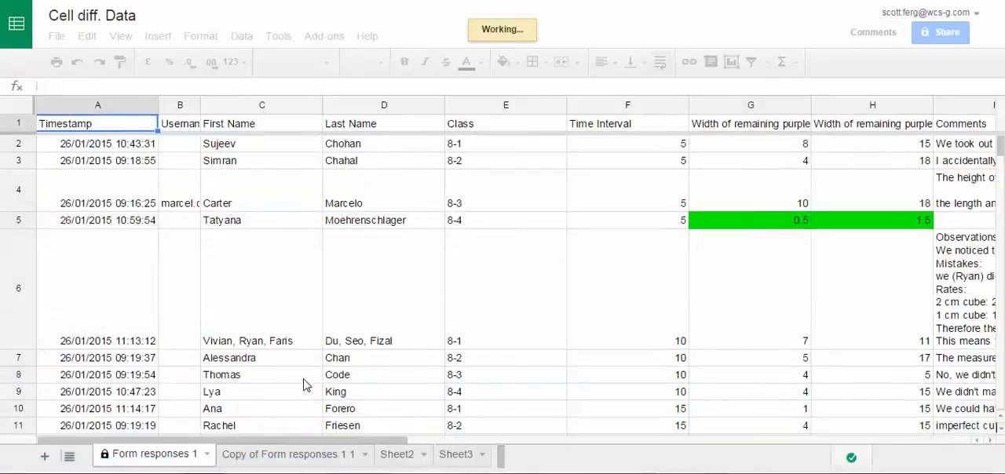
- On the Copy of Form responses 1 1 sheet, examine the 1cm sum formulas in I5 and I9 and the cells they reference
{"action": "left_click", "coordinate": [289, 455]}
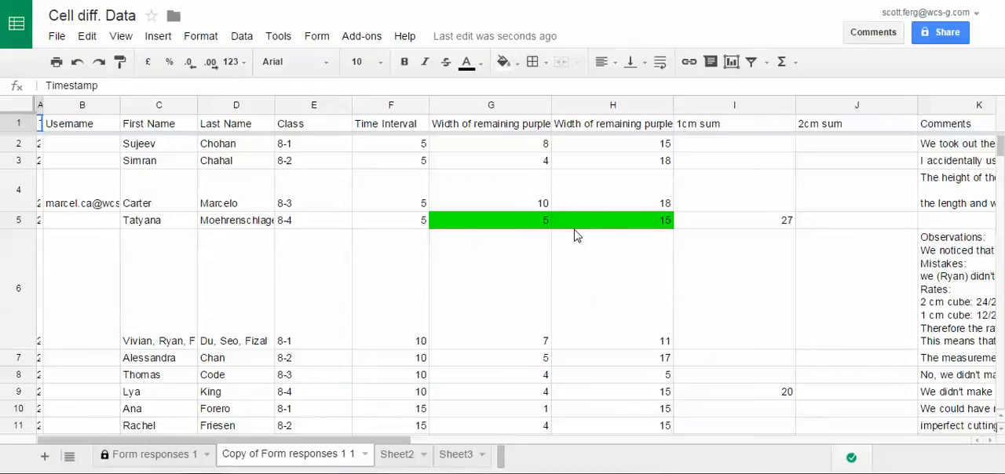
{"action": "left_click", "coordinate": [773, 224]}
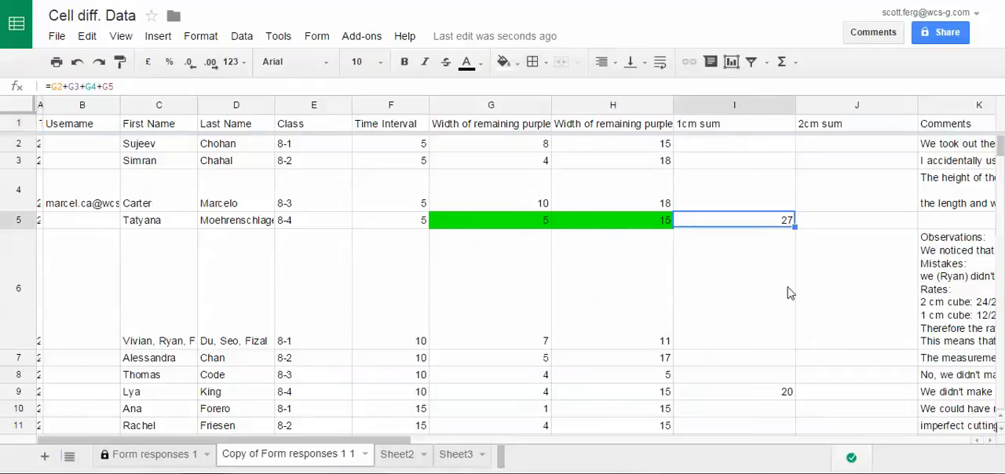
{"action": "left_click", "coordinate": [777, 391]}
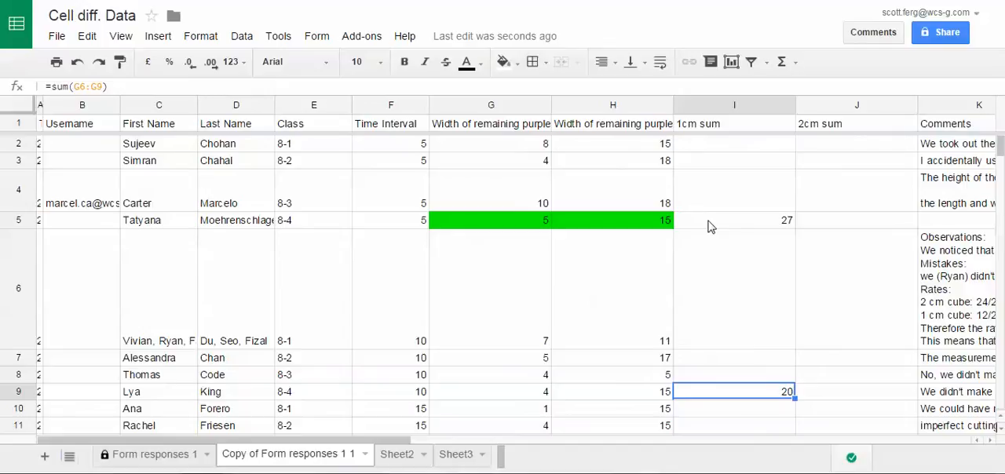
{"action": "left_click", "coordinate": [742, 226]}
{"action": "left_click_drag", "start_coordinate": [161, 85], "coordinate": [33, 85]}
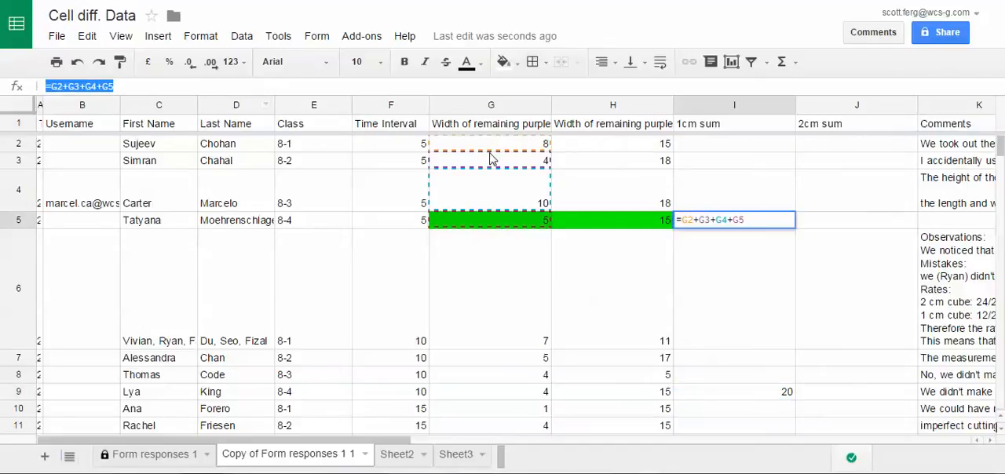
{"action": "left_click", "coordinate": [738, 399]}
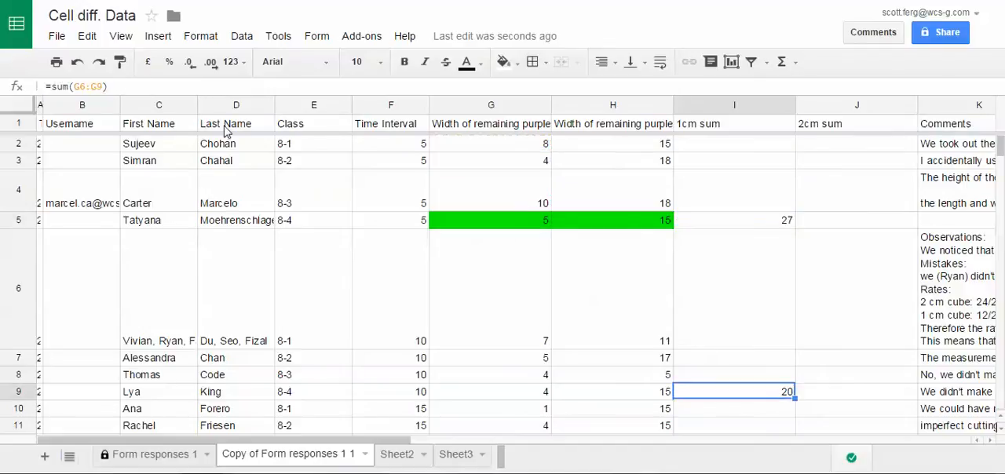
{"action": "left_click_drag", "start_coordinate": [116, 89], "coordinate": [39, 87]}
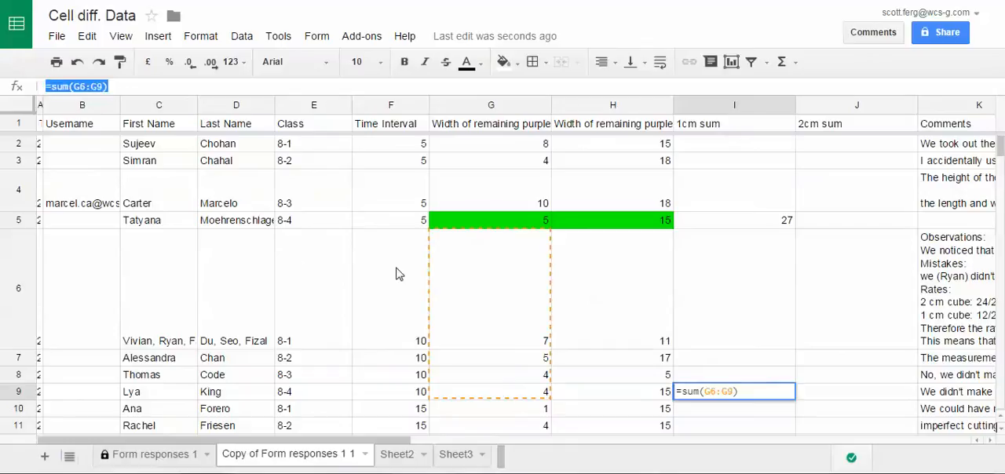
{"action": "left_click", "coordinate": [627, 331]}
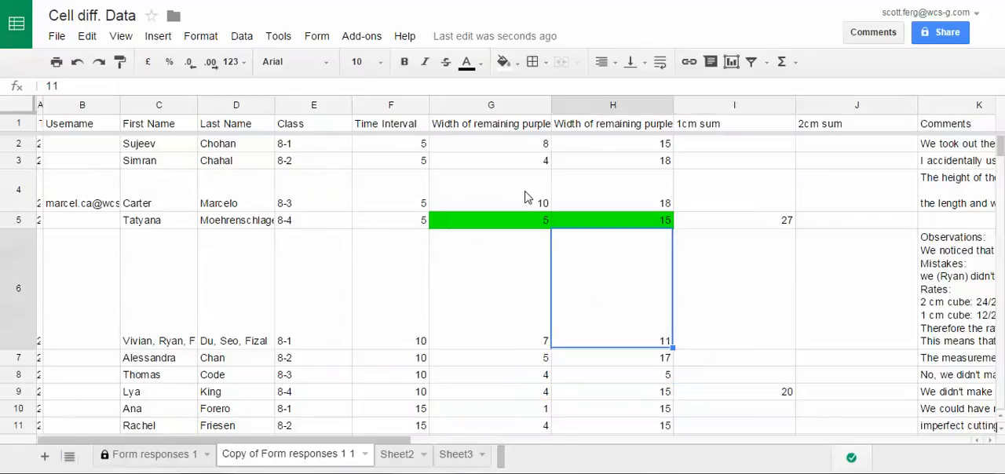
- Examine the 2cm sum heading, the formula in I5 and the time interval groups in F2:F5 and F6:F9
{"action": "left_click", "coordinate": [839, 125]}
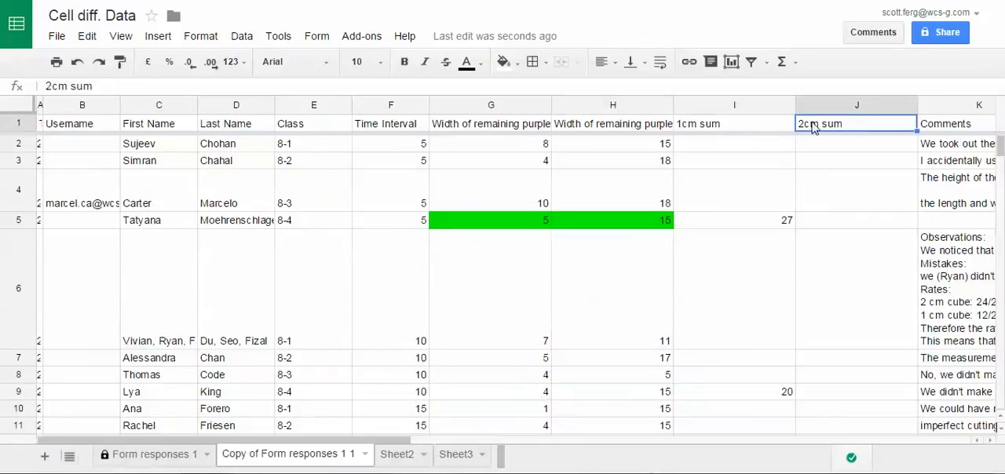
{"action": "left_click", "coordinate": [746, 222]}
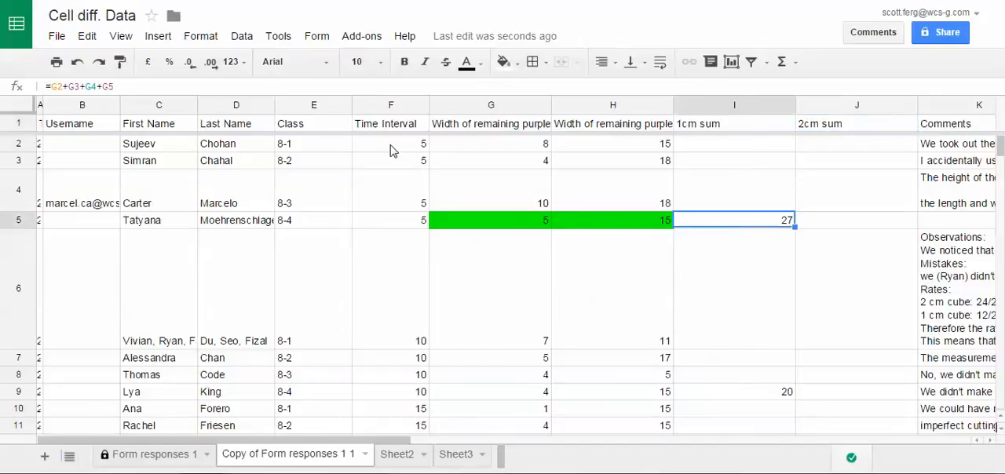
{"action": "left_click_drag", "start_coordinate": [391, 149], "coordinate": [393, 218]}
{"action": "left_click_drag", "start_coordinate": [401, 318], "coordinate": [391, 398]}
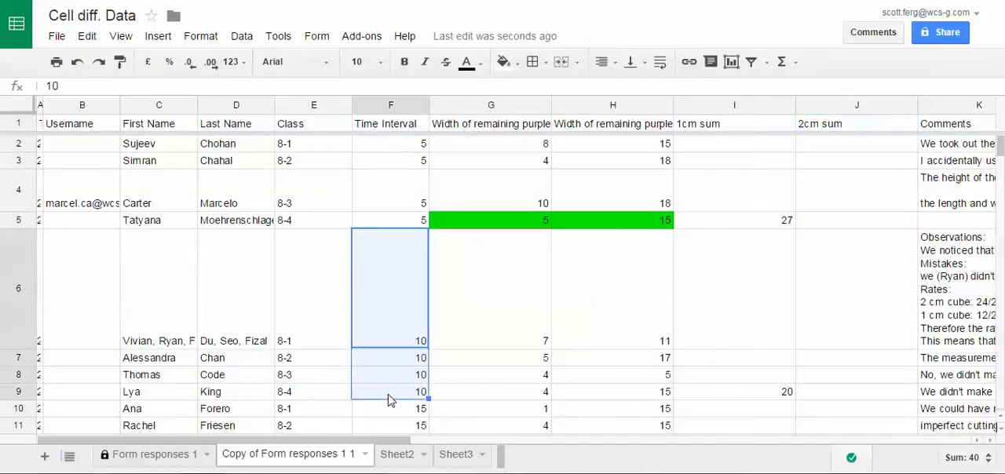
{"action": "left_click", "coordinate": [442, 376]}
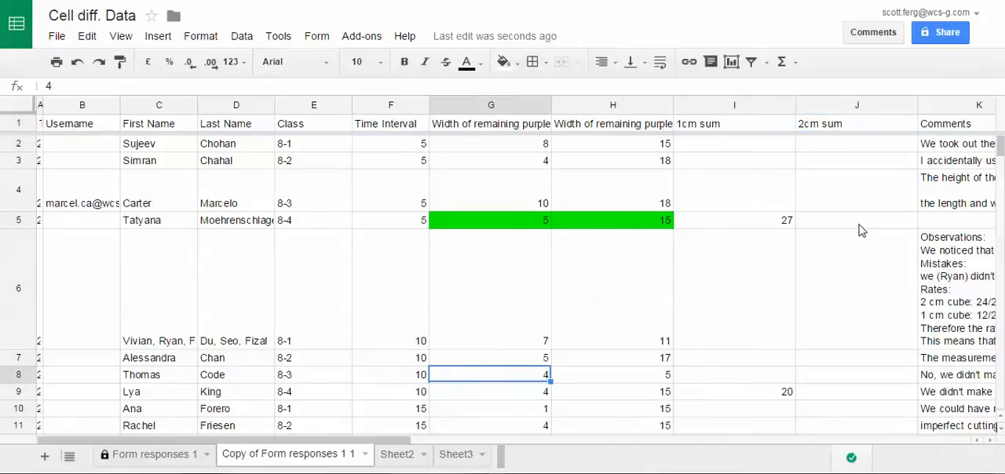
- Enter the formula =sum(H2:H5) in cell J5 of the 2cm sum column
{"action": "left_click", "coordinate": [861, 228]}
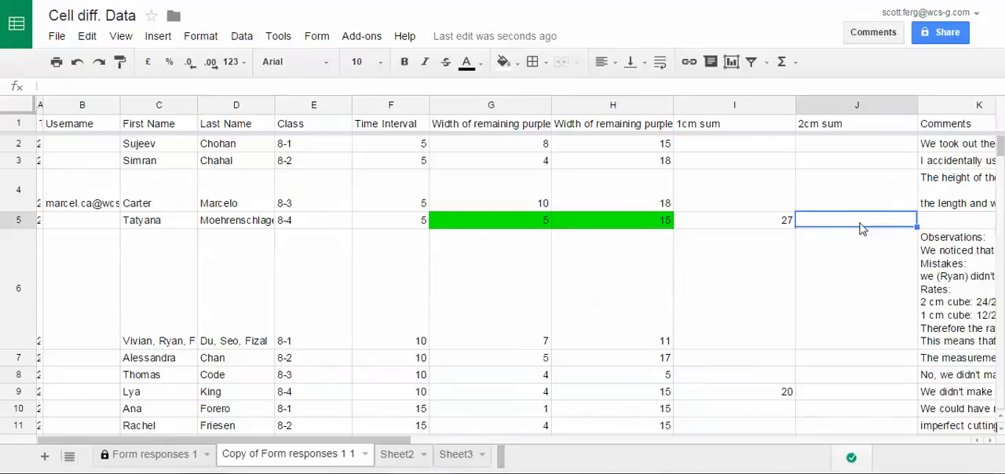
{"action": "type", "text": "="}
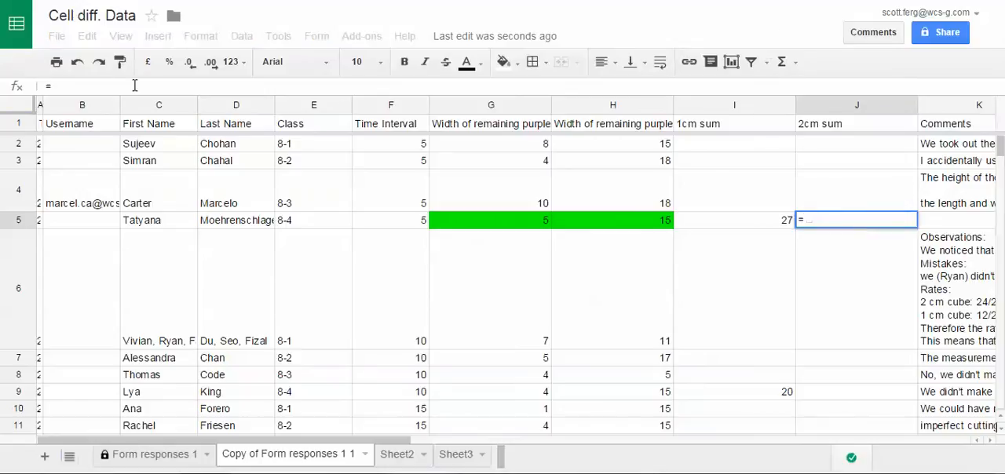
{"action": "type", "text": "sum("}
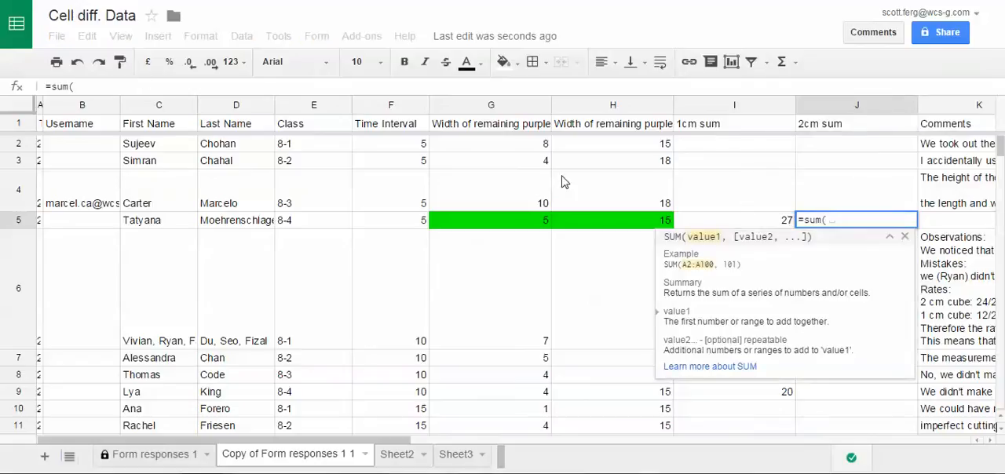
{"action": "left_click_drag", "start_coordinate": [620, 152], "coordinate": [621, 189]}
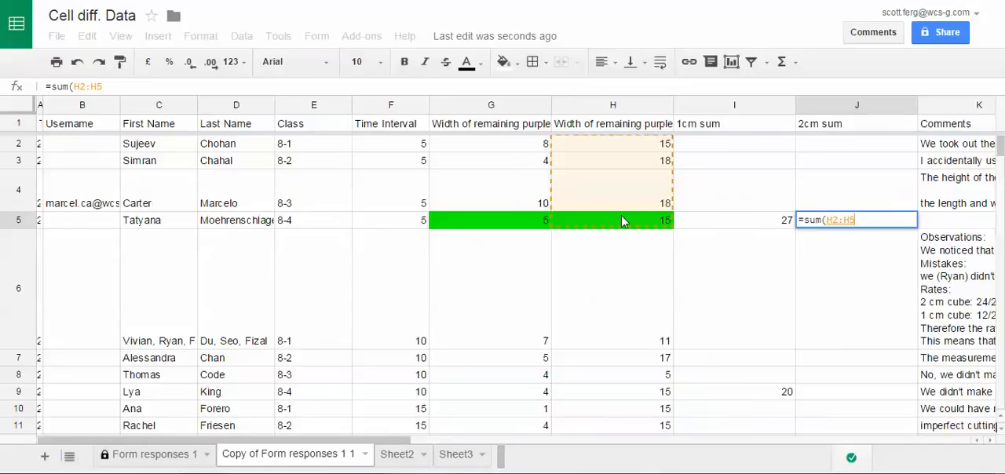
{"action": "type", "text": ")"}
{"action": "key", "text": "Return"}
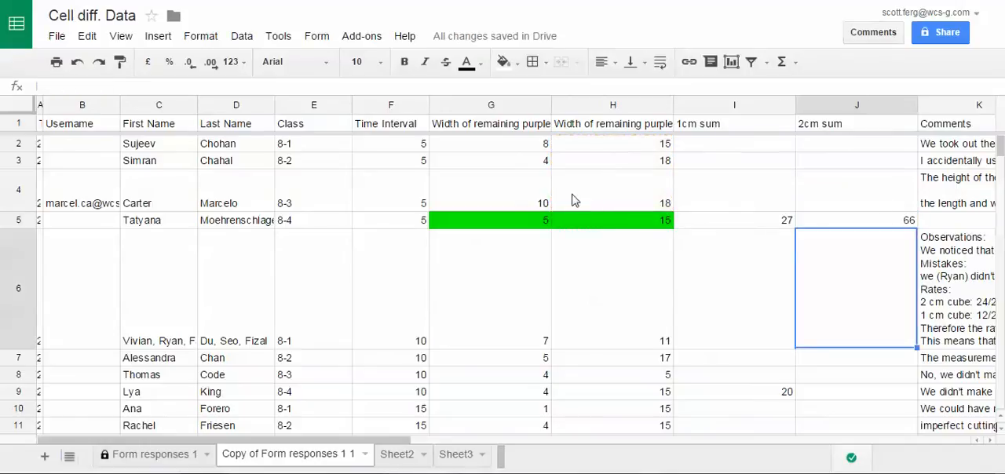
- Copy the sum formula from J5 into J9 and J13 of the 2cm sum column
{"action": "left_click", "coordinate": [831, 221]}
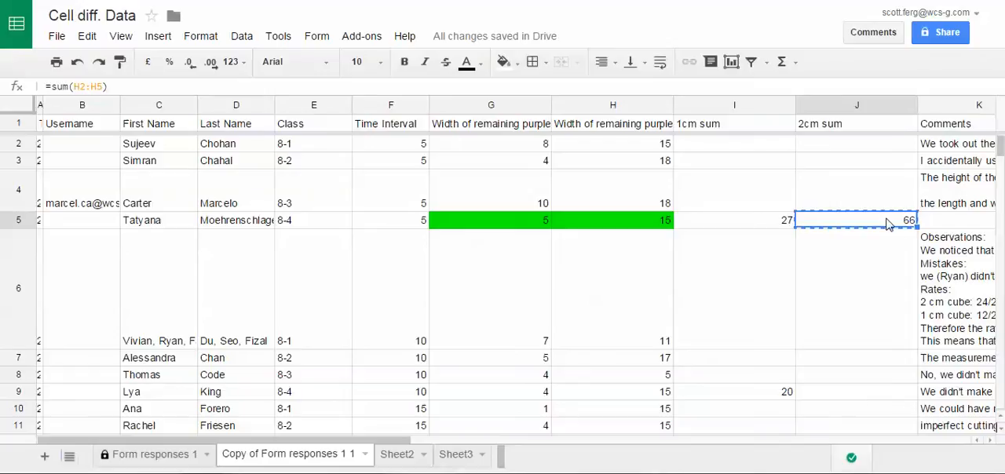
{"action": "left_click", "coordinate": [93, 36]}
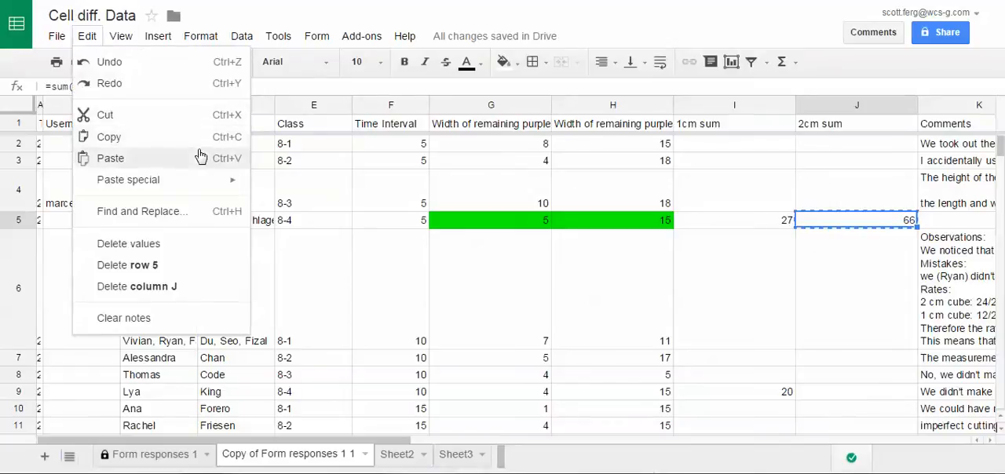
{"action": "left_click", "coordinate": [846, 401]}
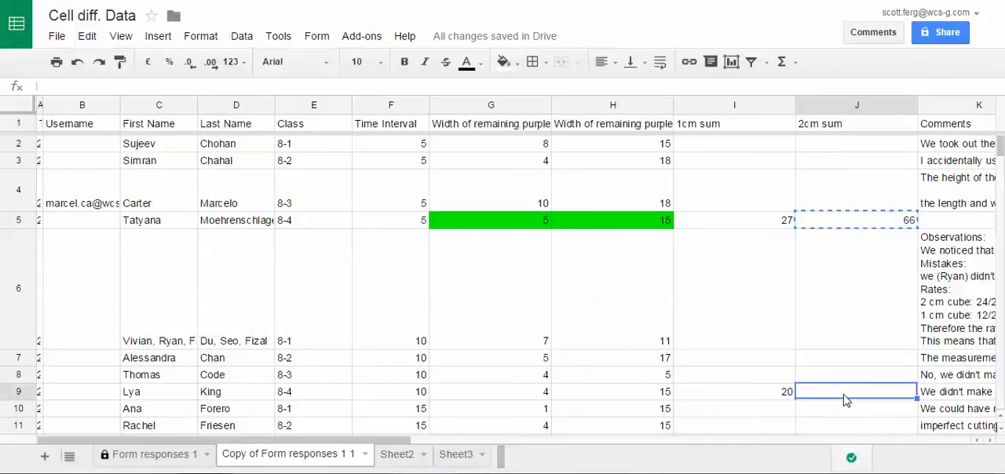
{"action": "key", "text": "ctrl+v"}
{"action": "scroll", "coordinate": [812, 355], "scroll_direction": "down", "scroll_amount": 4}
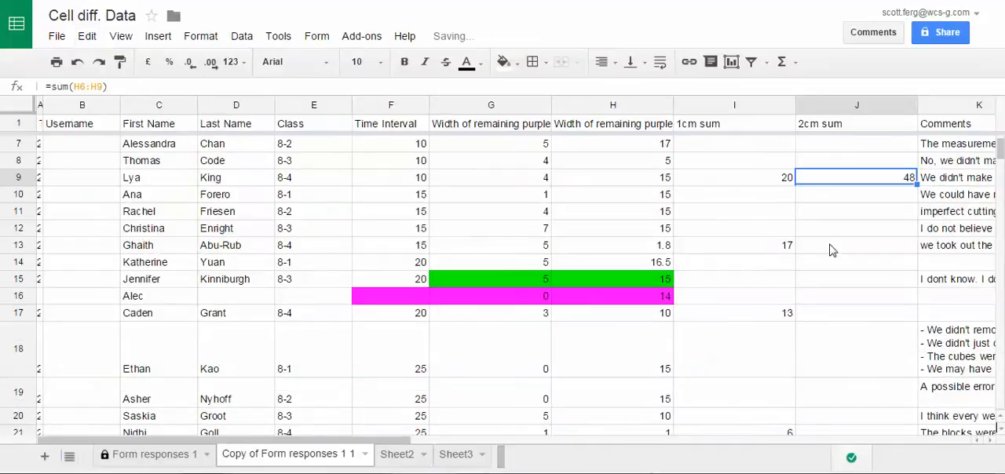
{"action": "left_click", "coordinate": [835, 247]}
{"action": "key", "text": "ctrl+v"}
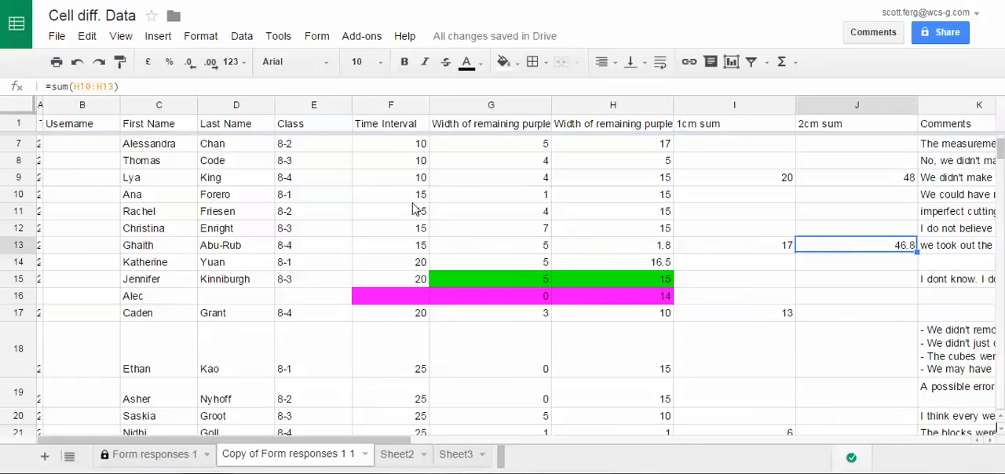
- Paste the copied 2cm sum formula into J17 and J21 to total the 20 and 25 minute intervals
{"action": "left_click", "coordinate": [847, 318]}
{"action": "key", "text": "ctrl+v"}
{"action": "scroll", "coordinate": [852, 416], "scroll_direction": "down", "scroll_amount": 2}
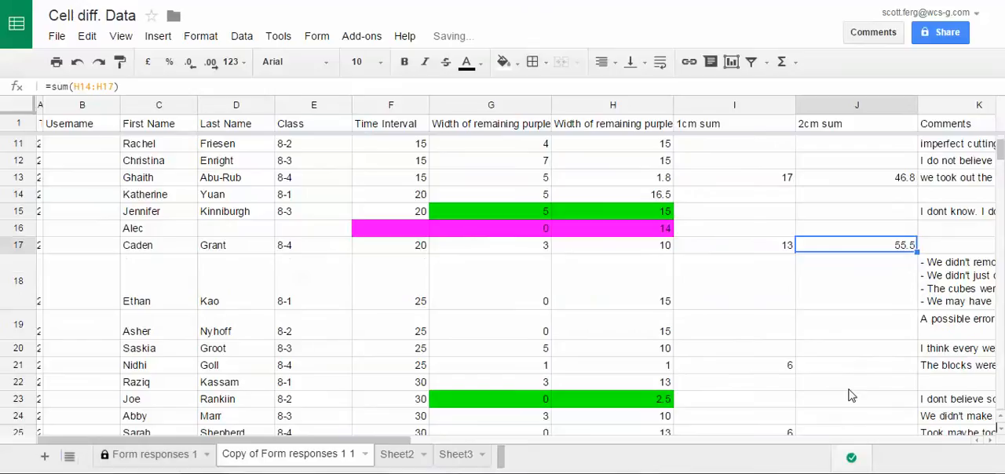
{"action": "left_click", "coordinate": [838, 369]}
{"action": "key", "text": "ctrl+v"}
{"action": "scroll", "coordinate": [837, 361], "scroll_direction": "down", "scroll_amount": 4}
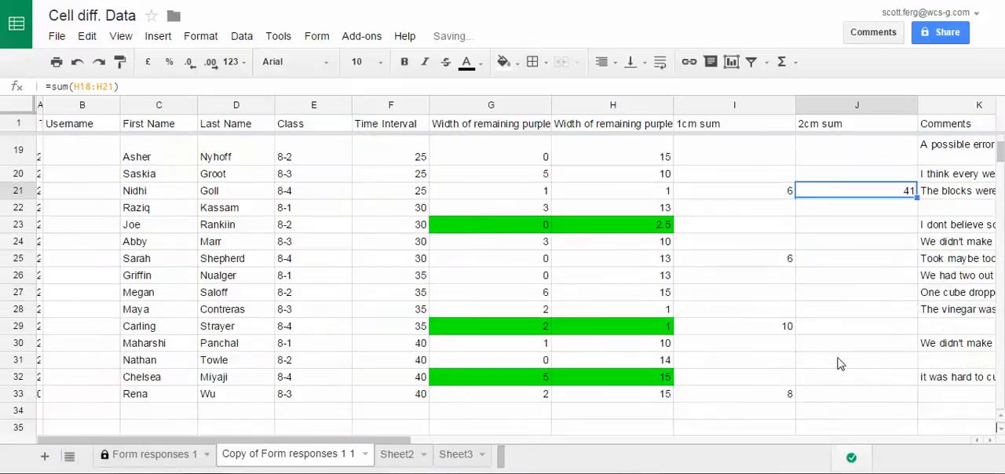
- Paste the 2cm sum formula into J25, J29 and J33 for the 30, 35 and 40 minute intervals
{"action": "left_click", "coordinate": [833, 261]}
{"action": "key", "text": "ctrl+v"}
{"action": "left_click", "coordinate": [848, 326]}
{"action": "key", "text": "ctrl+v"}
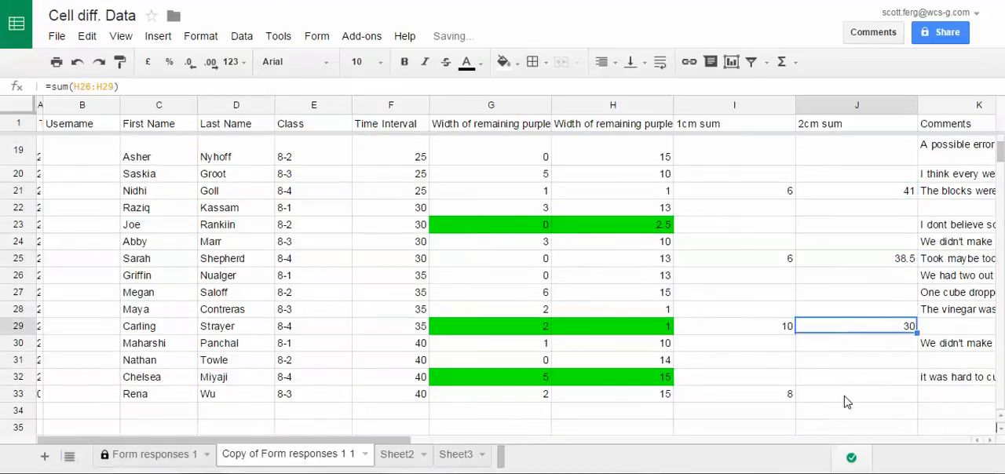
{"action": "left_click", "coordinate": [845, 401]}
{"action": "key", "text": "ctrl+v"}
{"action": "scroll", "coordinate": [683, 309], "scroll_direction": "down", "scroll_amount": 3}
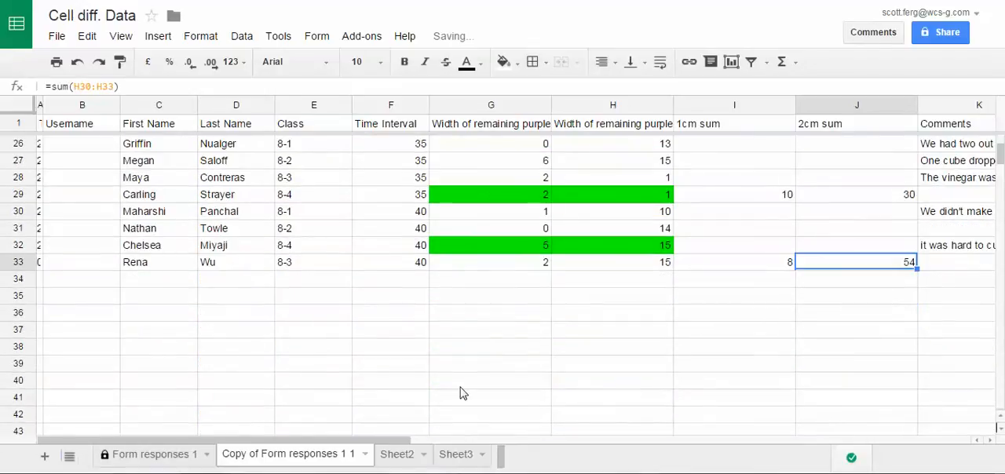
- On Sheet2, set the 2 cm cube Sum in F2 to reference cell J5 of Copy of Form responses 1 1
{"action": "left_click", "coordinate": [399, 456]}
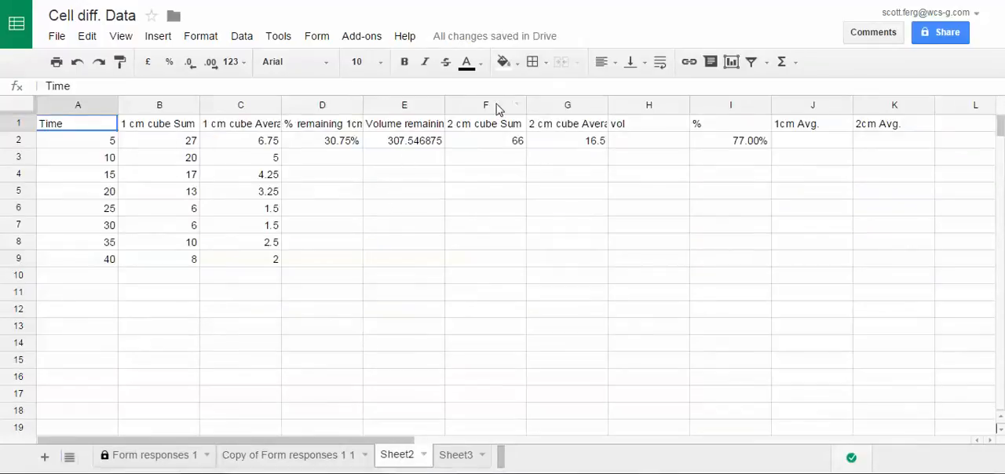
{"action": "left_click", "coordinate": [490, 128]}
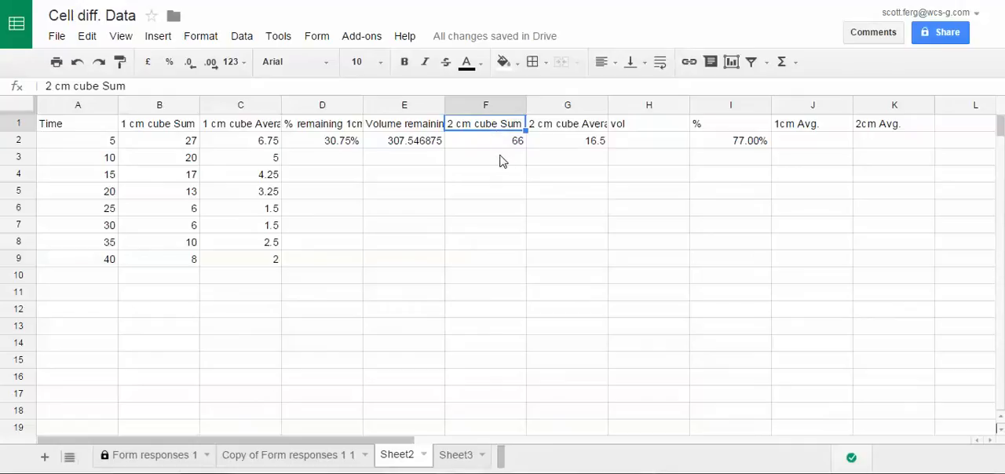
{"action": "left_click", "coordinate": [500, 146]}
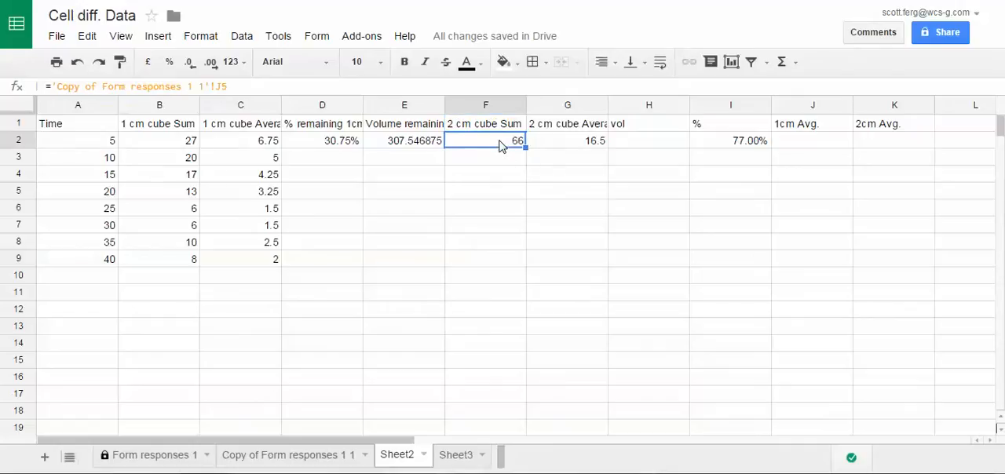
{"action": "type", "text": "="}
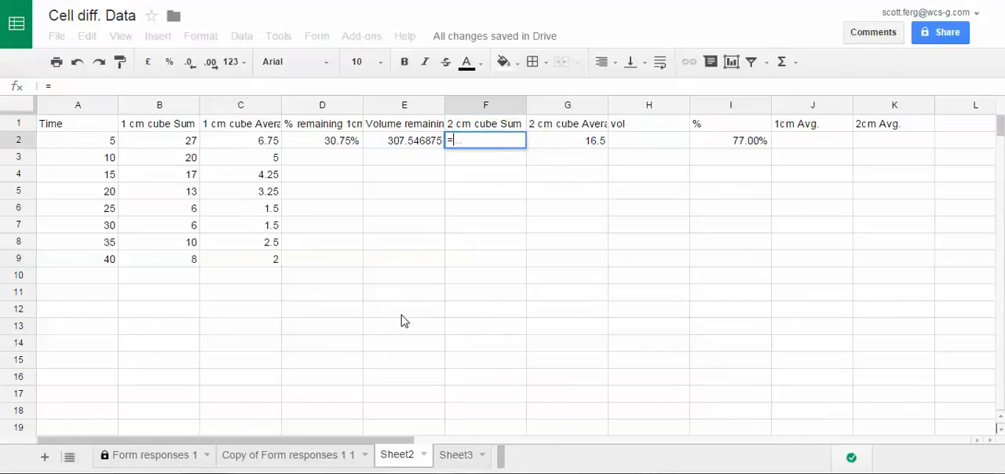
{"action": "left_click", "coordinate": [275, 456]}
{"action": "scroll", "coordinate": [675, 248], "scroll_direction": "up", "scroll_amount": 10}
{"action": "scroll", "coordinate": [709, 232], "scroll_direction": "up", "scroll_amount": 1}
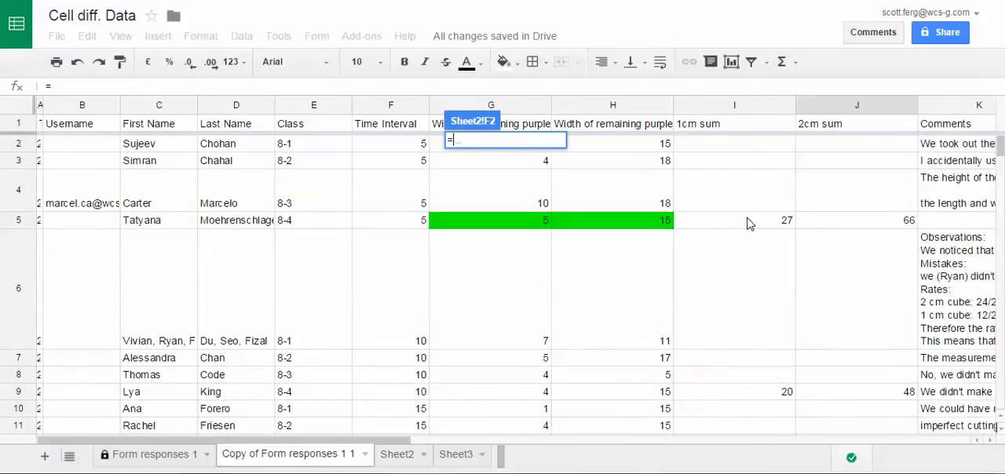
{"action": "left_click", "coordinate": [855, 223]}
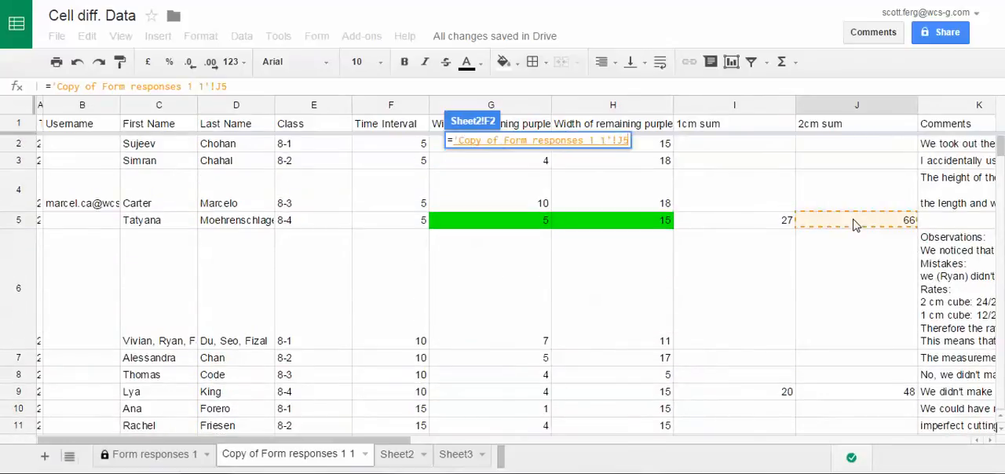
{"action": "key", "text": "Return"}
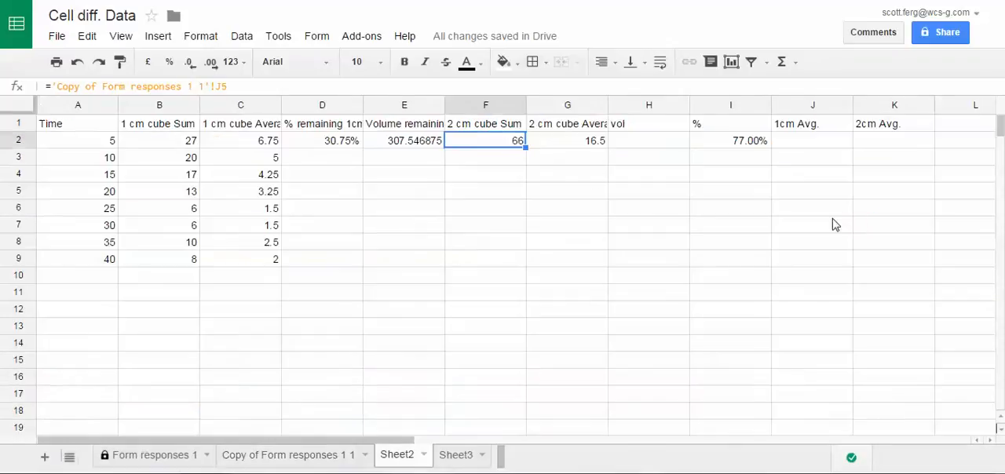
- Link Sheet2 cell F3 to the 2cm sum in J9 of Copy of Form responses 1 1
{"action": "left_click", "coordinate": [501, 162]}
{"action": "type", "text": "="}
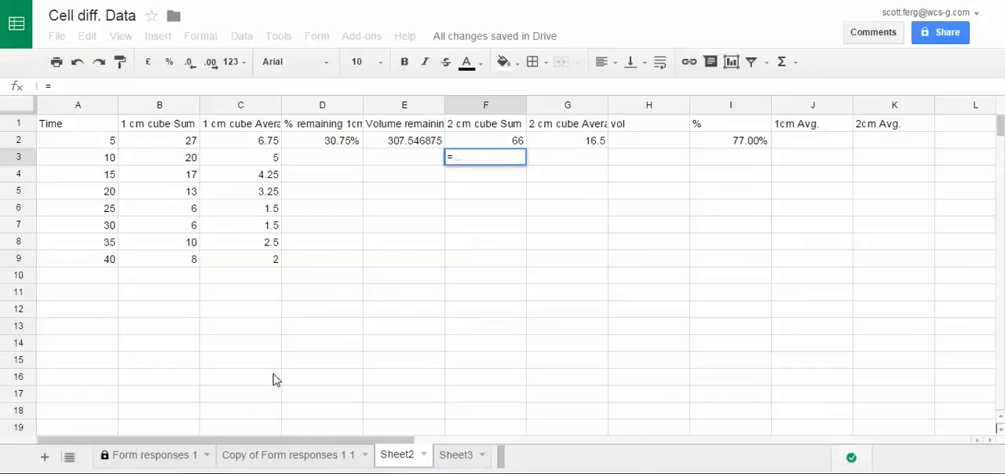
{"action": "left_click", "coordinate": [288, 456]}
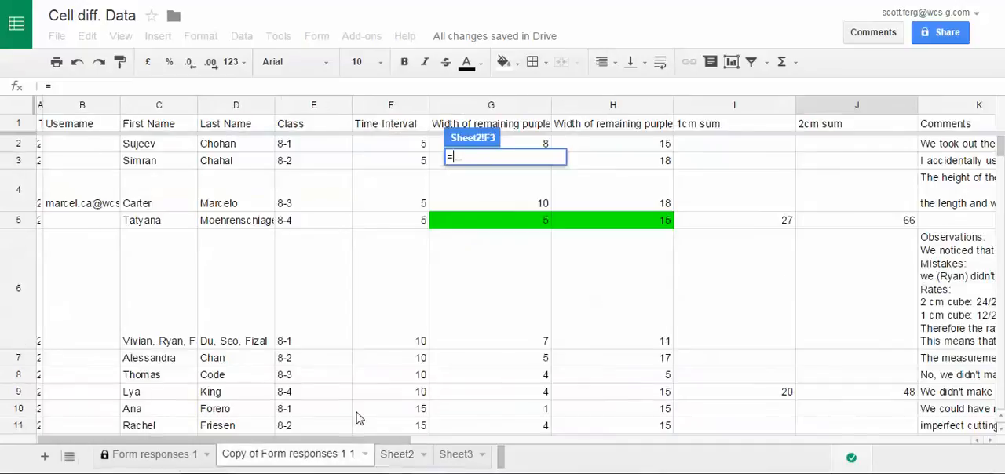
{"action": "left_click", "coordinate": [856, 400]}
{"action": "key", "text": "Return"}
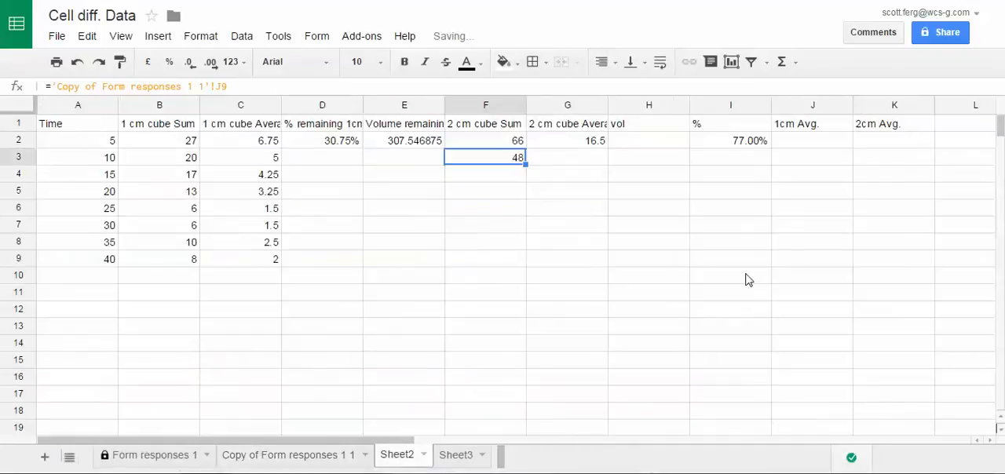
- Link Sheet2 cell F4 to the 2cm sum in J13 of Copy of Form responses 1 1
{"action": "left_click", "coordinate": [516, 178]}
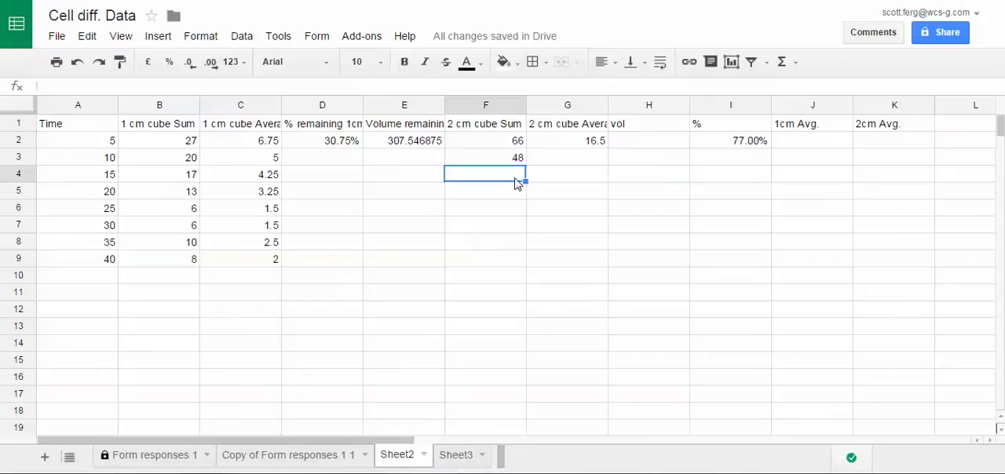
{"action": "type", "text": "="}
{"action": "left_click", "coordinate": [306, 455]}
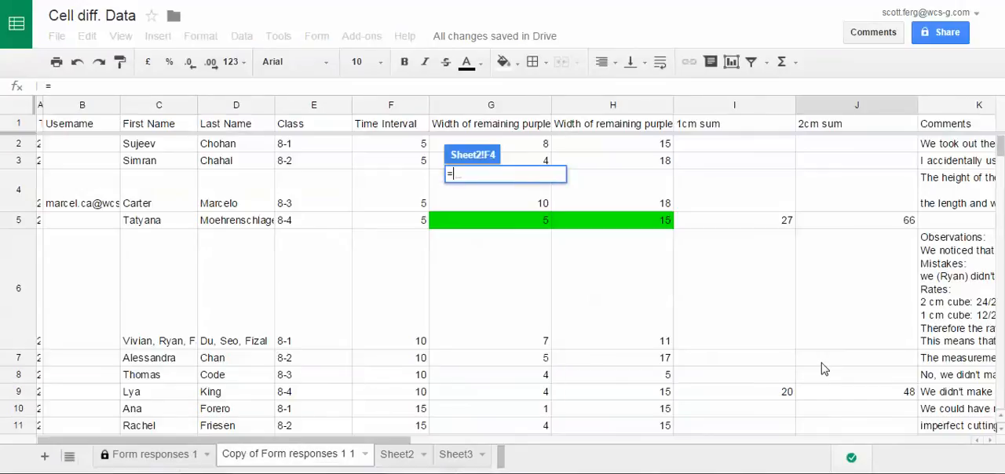
{"action": "scroll", "coordinate": [872, 410], "scroll_direction": "down", "scroll_amount": 3}
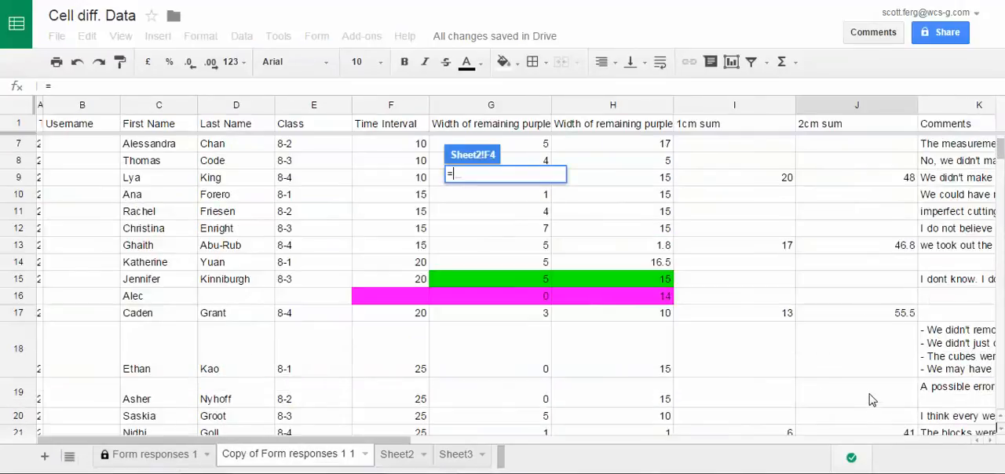
{"action": "left_click", "coordinate": [854, 247]}
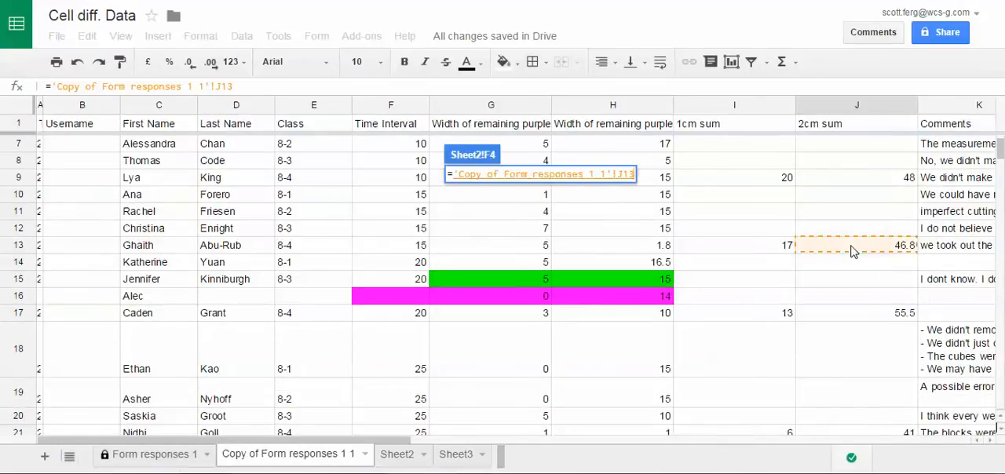
{"action": "key", "text": "Return"}
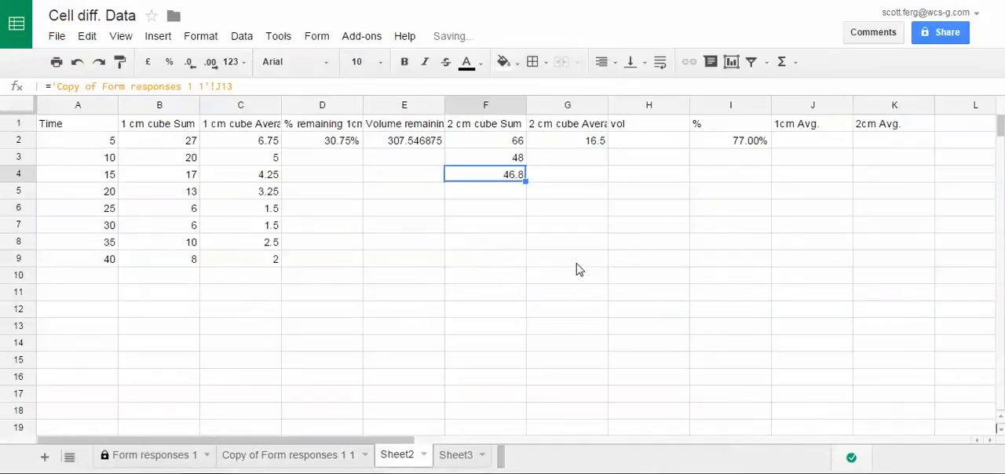
- Link Sheet2 cell F5 to the 2cm sum in J17 of Copy of Form responses 1 1
{"action": "type", "text": "="}
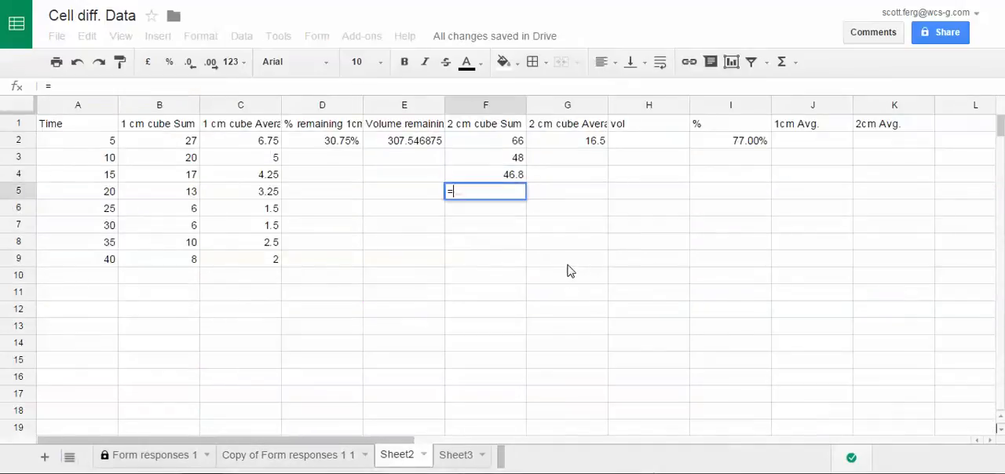
{"action": "left_click", "coordinate": [302, 455]}
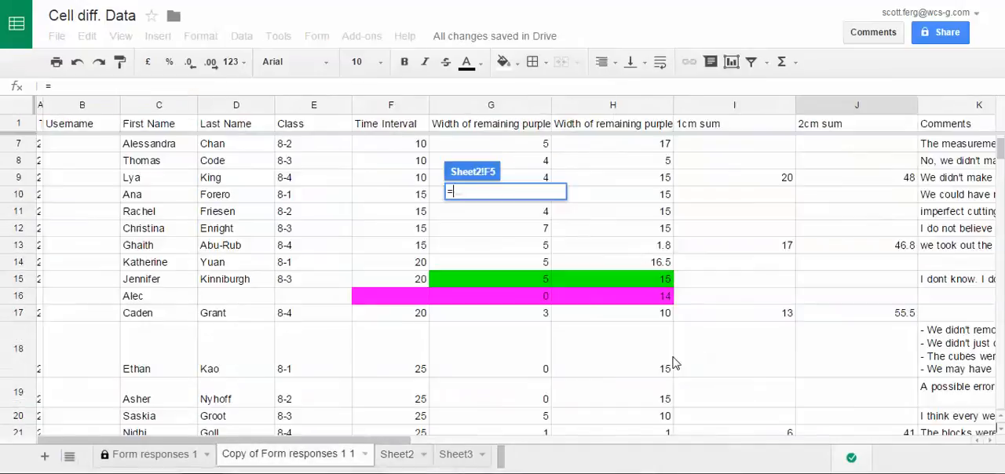
{"action": "left_click", "coordinate": [868, 318]}
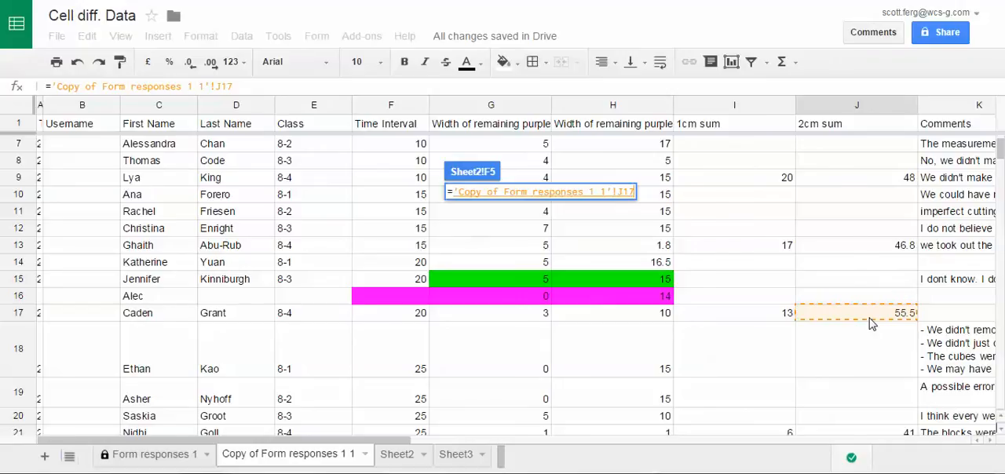
{"action": "key", "text": "Return"}
- Link Sheet2 cell F6 to the 2cm sum in J21 of Copy of Form responses 1 1
{"action": "left_click", "coordinate": [518, 208]}
{"action": "type", "text": "="}
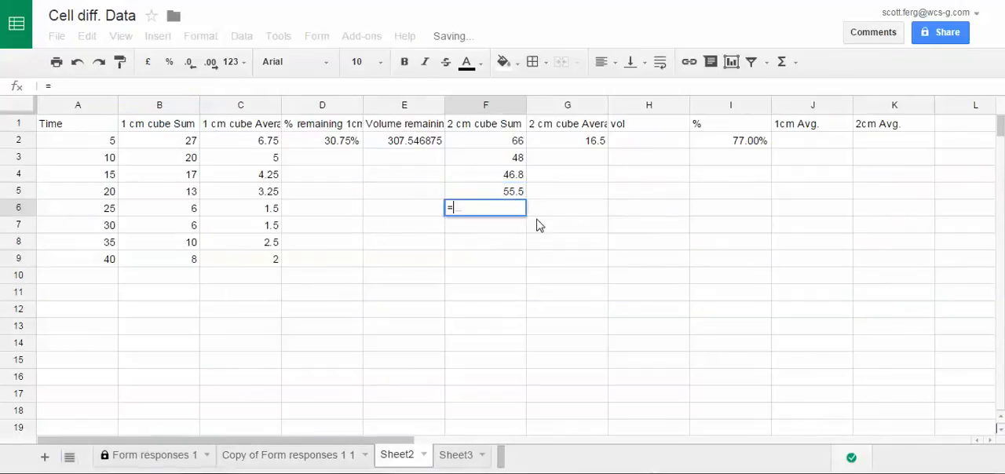
{"action": "left_click", "coordinate": [311, 454]}
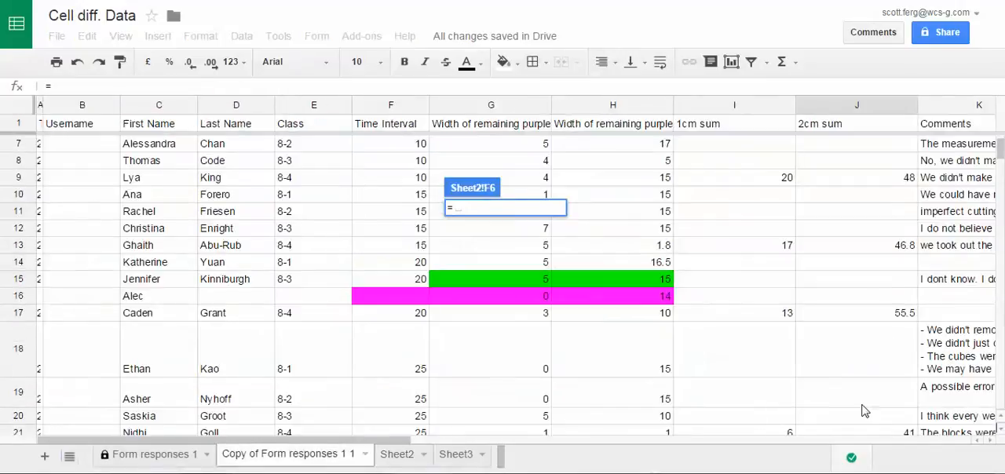
{"action": "scroll", "coordinate": [864, 411], "scroll_direction": "down", "scroll_amount": 2}
{"action": "left_click", "coordinate": [883, 371]}
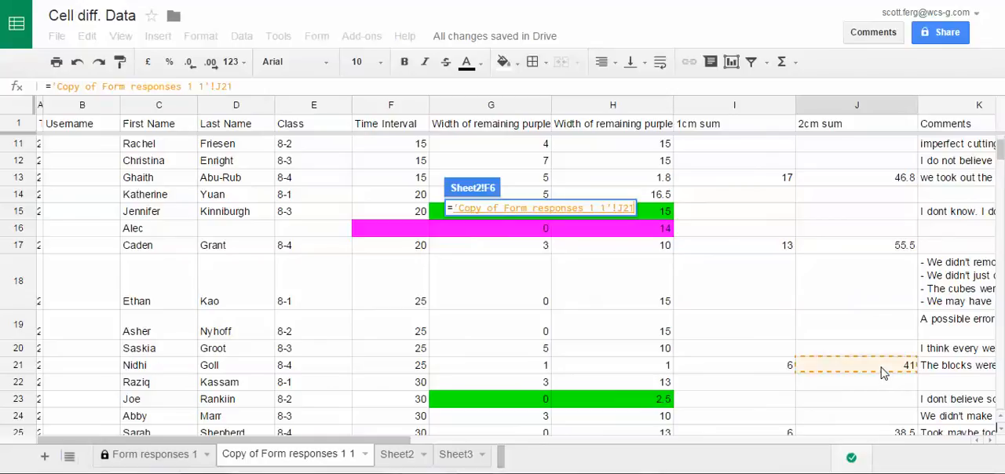
{"action": "key", "text": "Return"}
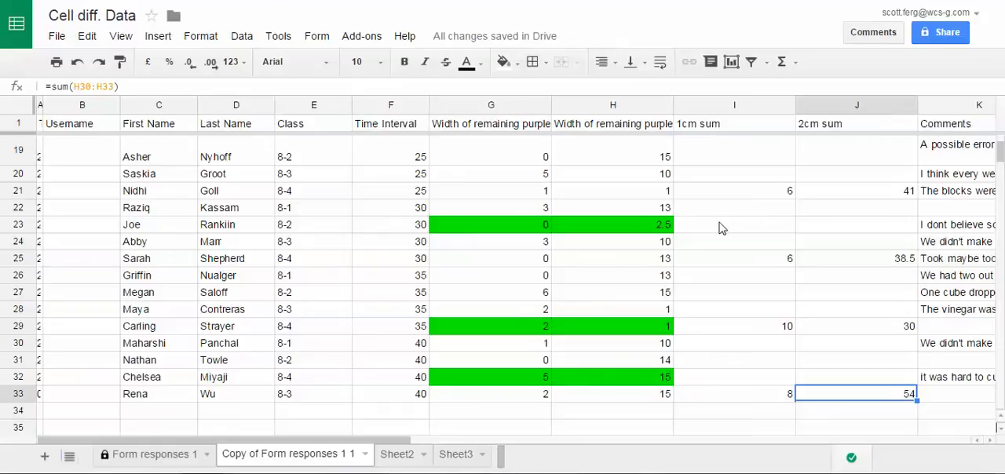
- On Copy of Form responses 1 1, examine the 2 cm cube width entries in H21, H28 and H29
{"action": "left_click", "coordinate": [653, 196]}
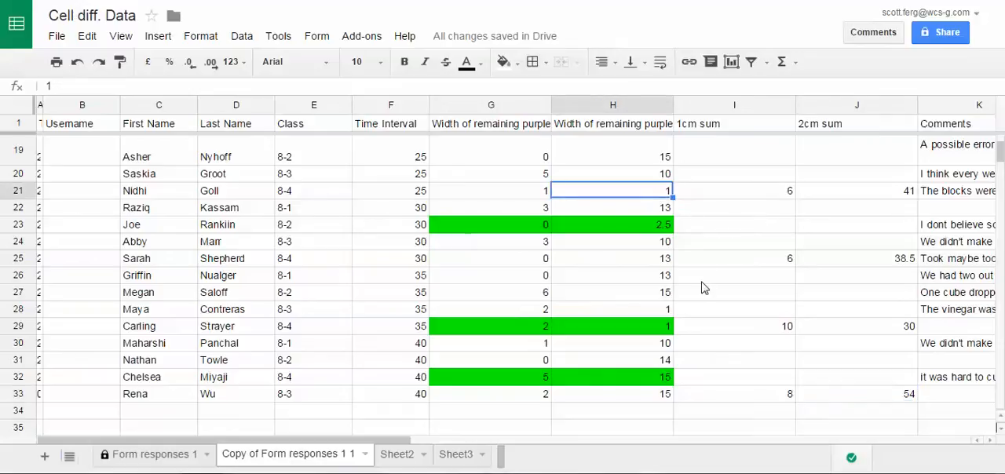
{"action": "left_click", "coordinate": [664, 315]}
{"action": "left_click", "coordinate": [669, 326]}
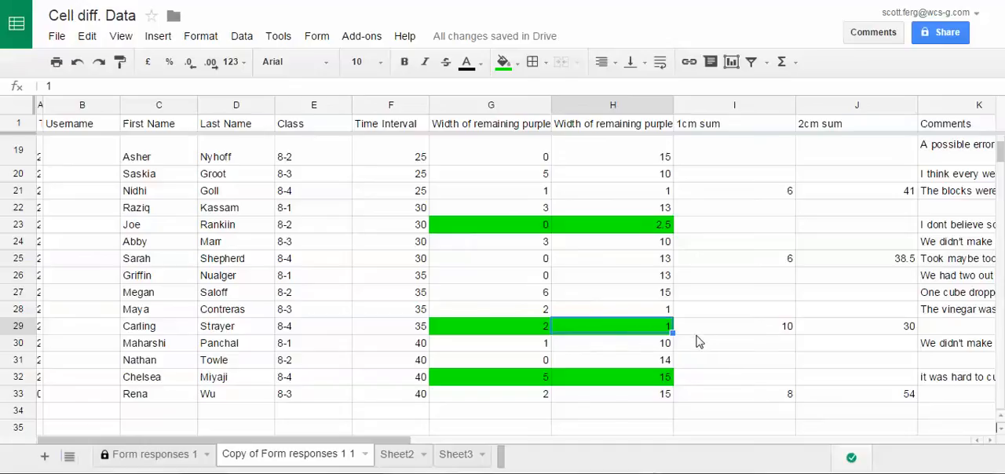
- On Sheet2, examine the 1 cm cube average formula in C2
{"action": "left_click", "coordinate": [399, 454]}
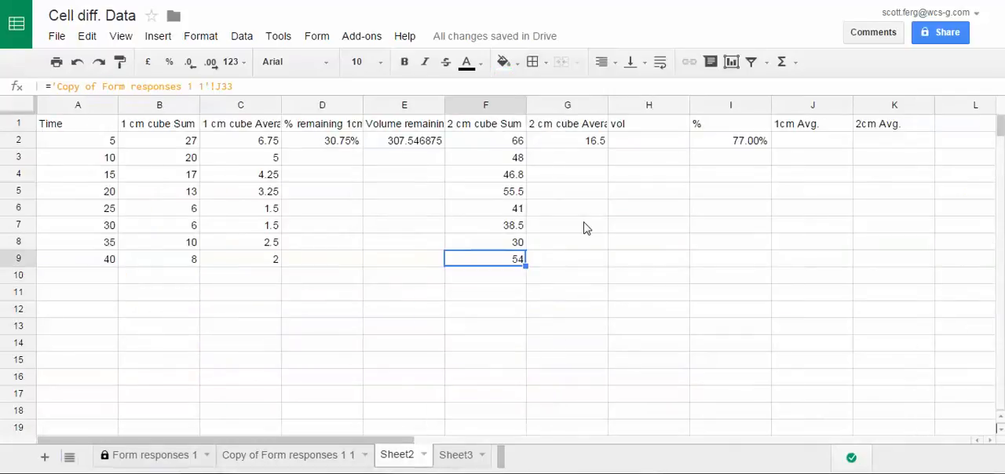
{"action": "left_click", "coordinate": [265, 143]}
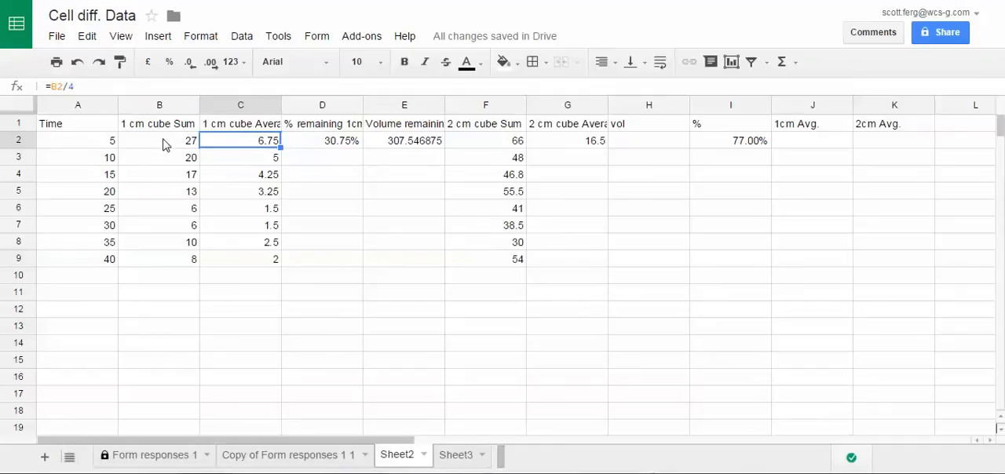
{"action": "left_click_drag", "start_coordinate": [100, 86], "coordinate": [41, 86]}
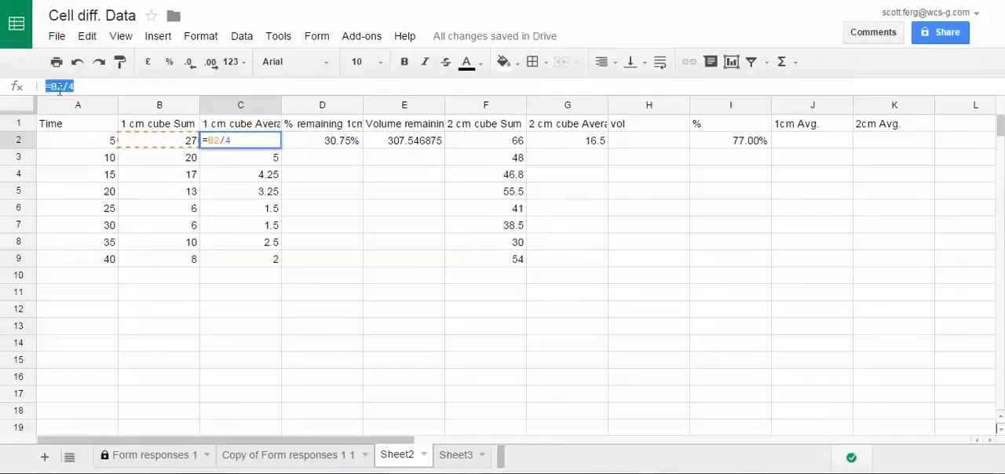
- Replace the 2 cm cube average in G2 with the formula =F2/4
{"action": "left_click", "coordinate": [565, 143]}
{"action": "key", "text": "Delete"}
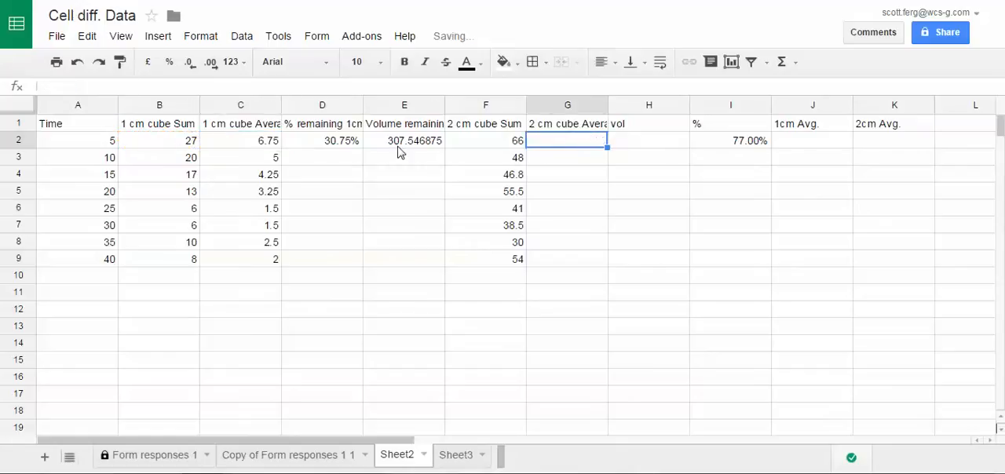
{"action": "type", "text": "="}
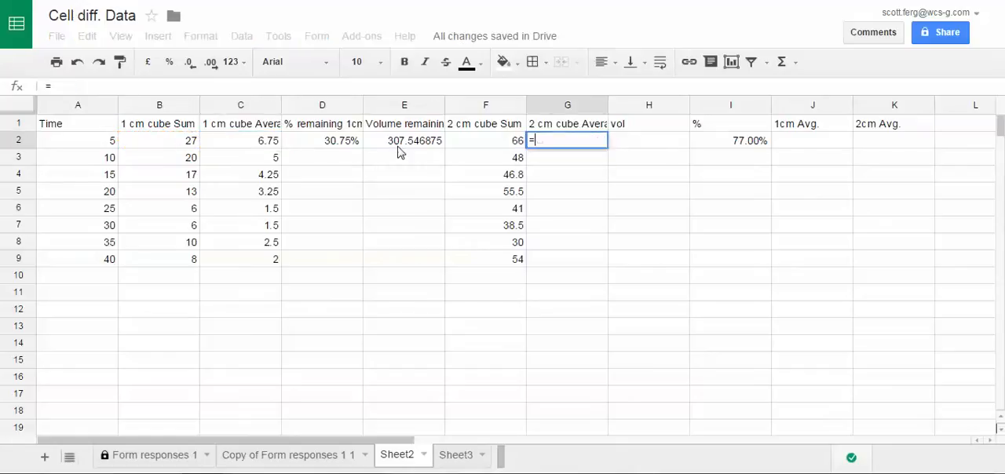
{"action": "left_click", "coordinate": [489, 147]}
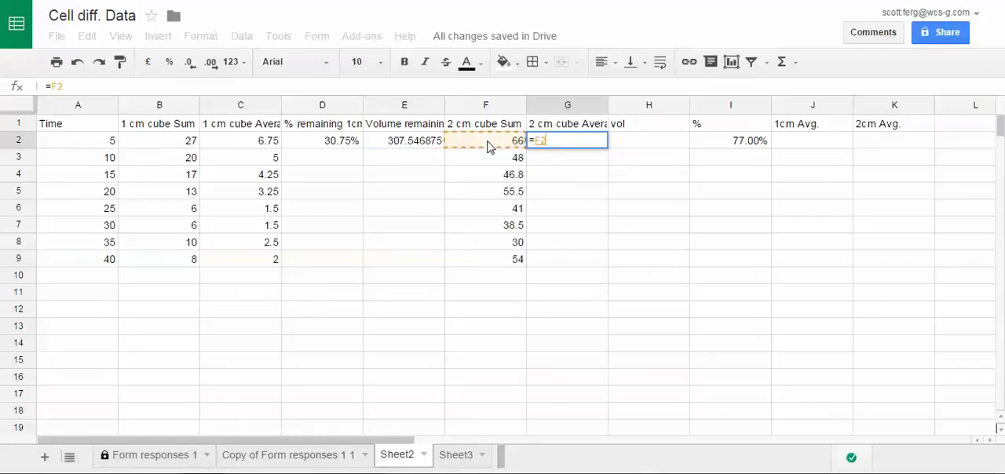
{"action": "type", "text": "/4"}
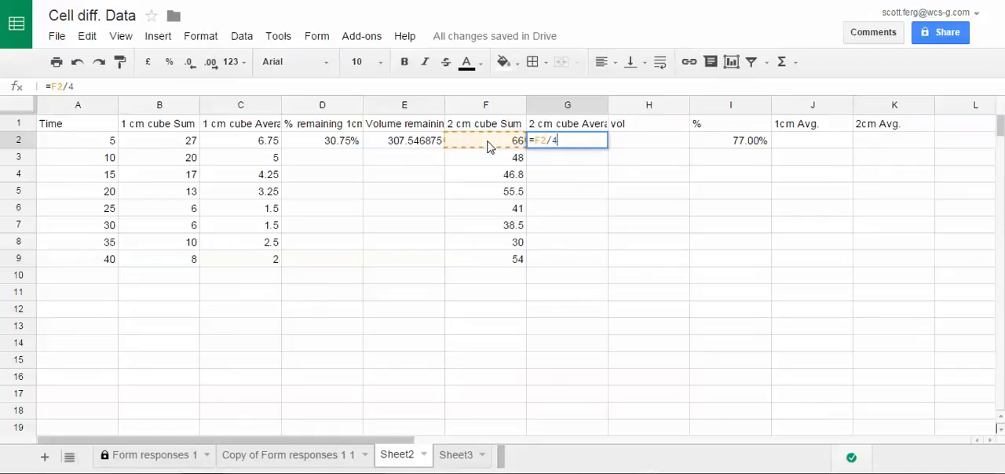
{"action": "key", "text": "Return"}
- Fill the 2 cm cube average formula from G2 down through G9
{"action": "key", "text": "Up"}
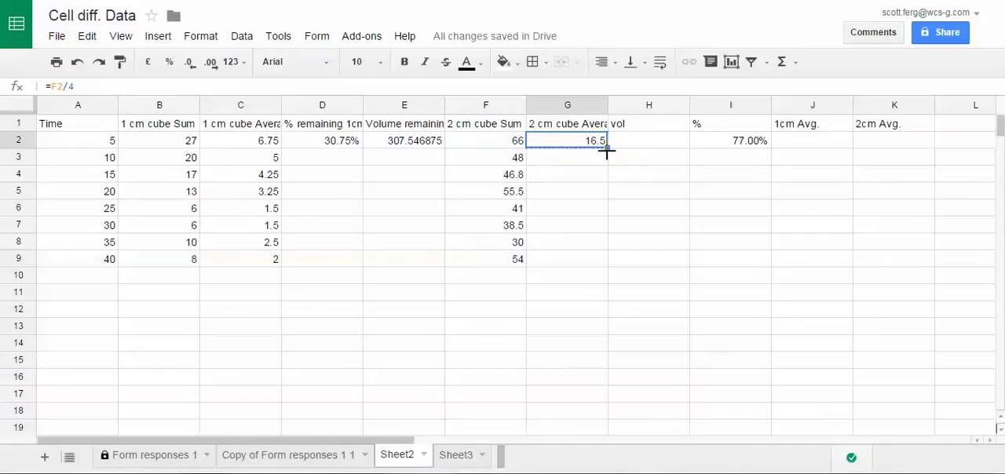
{"action": "left_click_drag", "start_coordinate": [606, 147], "coordinate": [603, 270]}
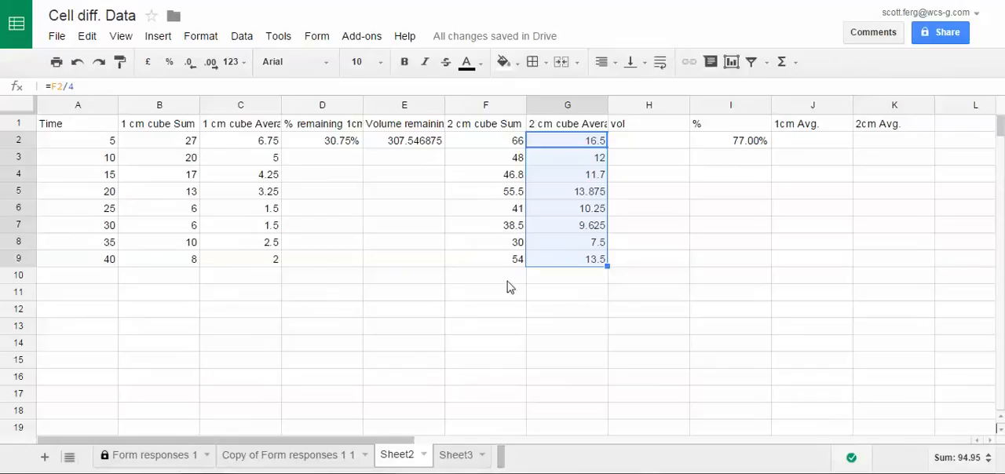
{"action": "left_click", "coordinate": [573, 297]}
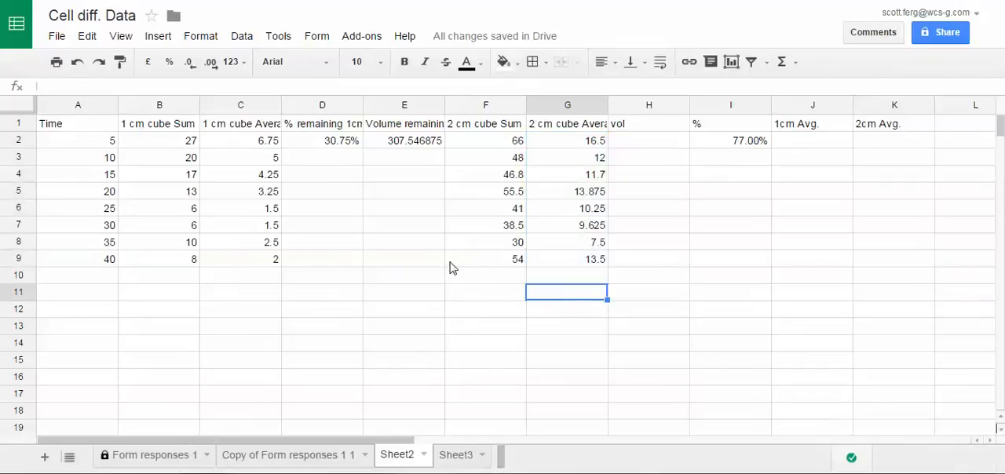
- Check the 1 cm cube volume formula =C2^3 in E2 and fill it down through E9
{"action": "left_click", "coordinate": [410, 149]}
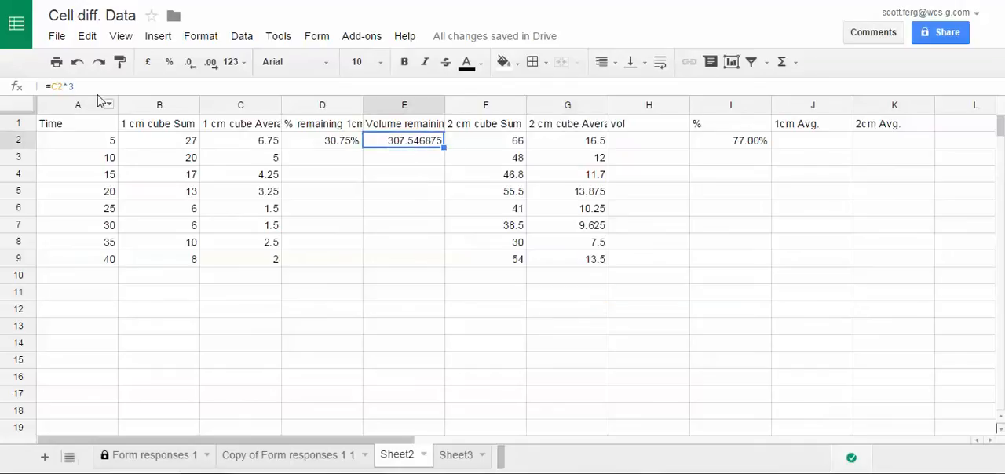
{"action": "left_click", "coordinate": [267, 142]}
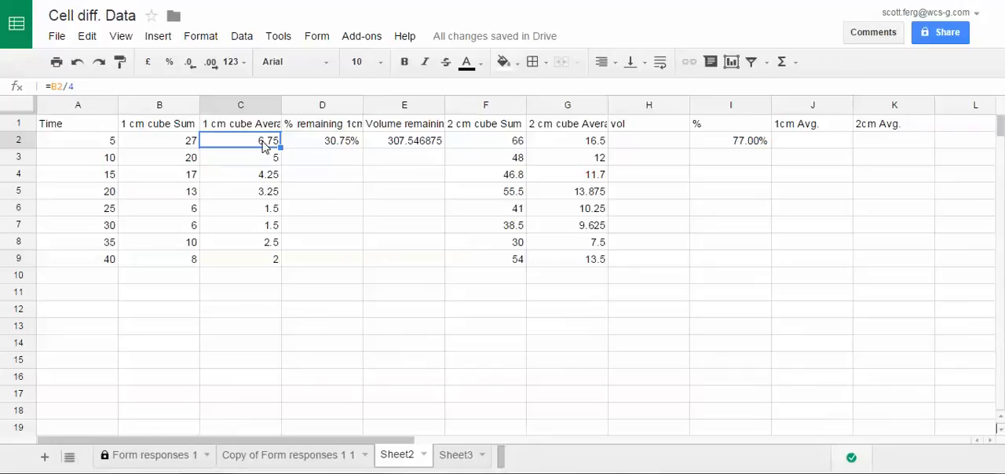
{"action": "left_click", "coordinate": [414, 147]}
{"action": "left_click_drag", "start_coordinate": [88, 86], "coordinate": [46, 88]}
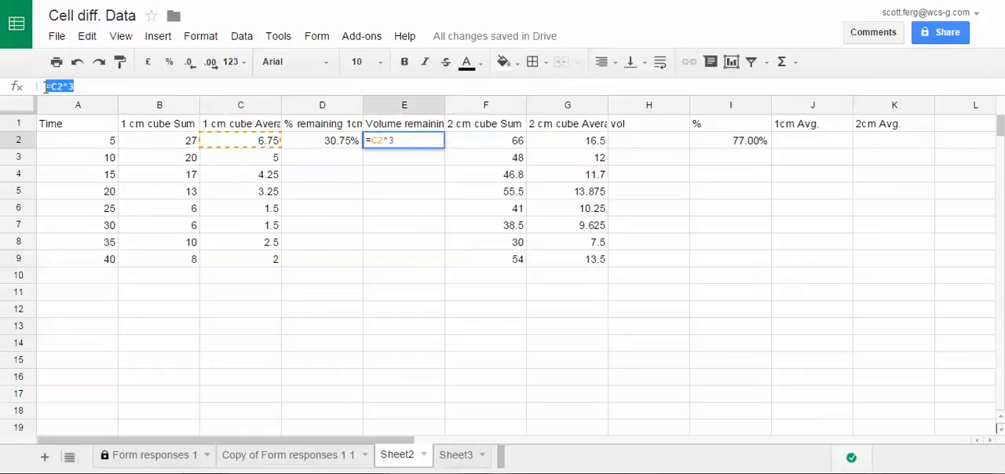
{"action": "left_click", "coordinate": [82, 88]}
{"action": "left_click", "coordinate": [393, 176]}
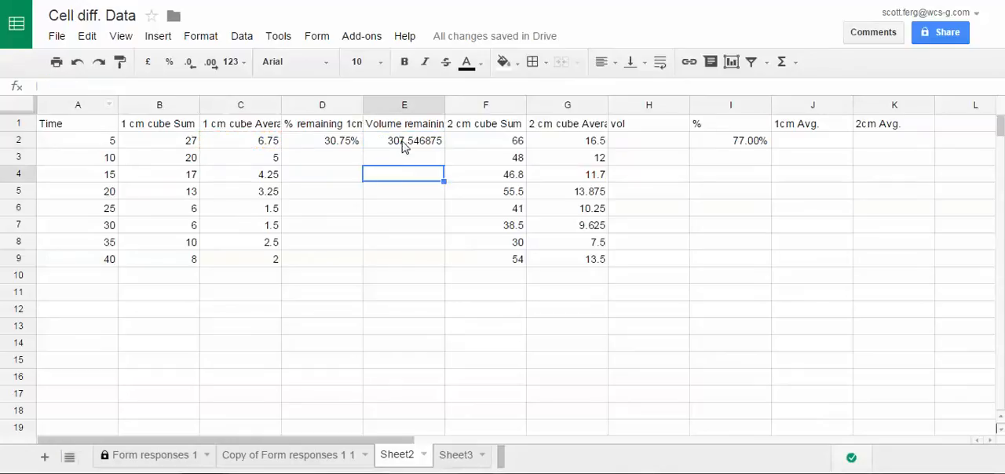
{"action": "left_click", "coordinate": [403, 148]}
{"action": "left_click_drag", "start_coordinate": [445, 148], "coordinate": [438, 265]}
{"action": "left_click", "coordinate": [674, 226]}
- Enter the 2 cm cube volume formula =G2*G2*G2 in H2
{"action": "left_click", "coordinate": [662, 145]}
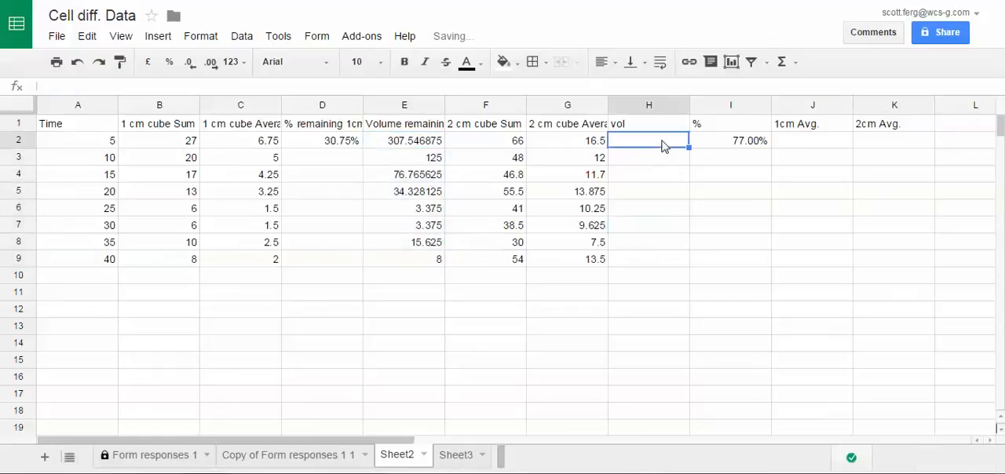
{"action": "type", "text": "="}
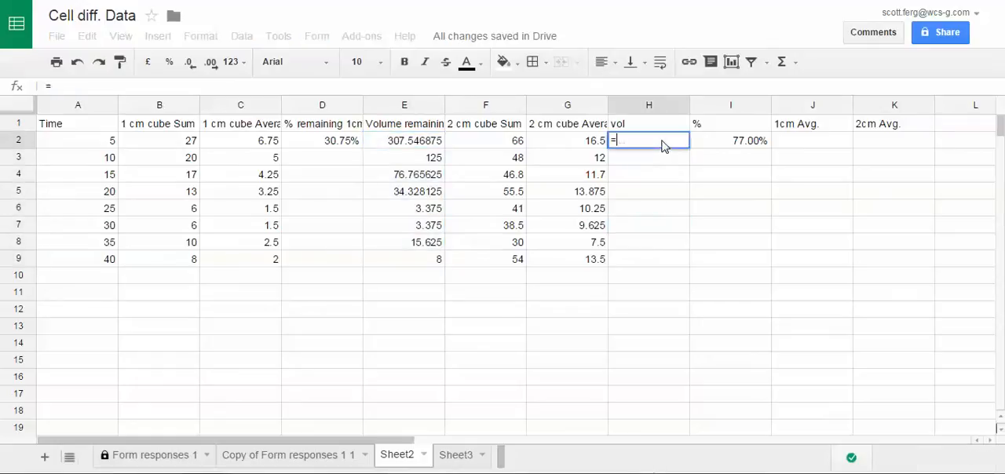
{"action": "left_click", "coordinate": [582, 148]}
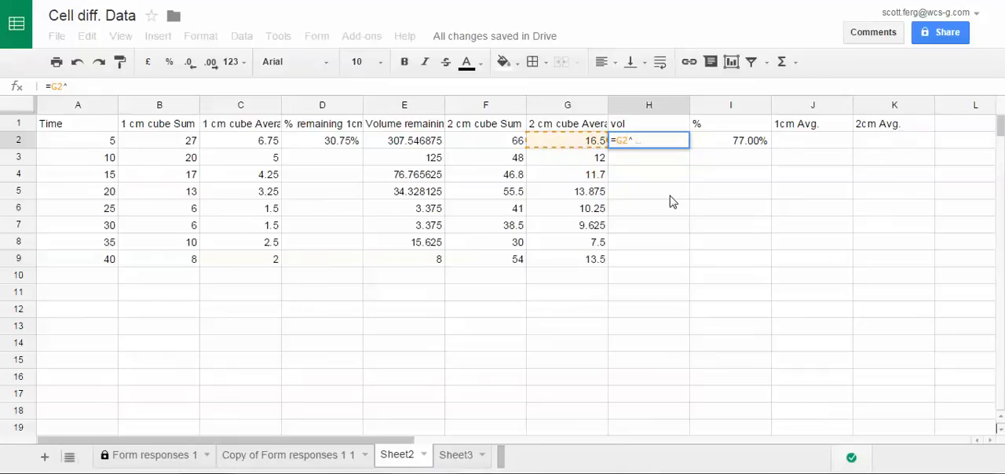
{"action": "key", "text": "BackSpace"}
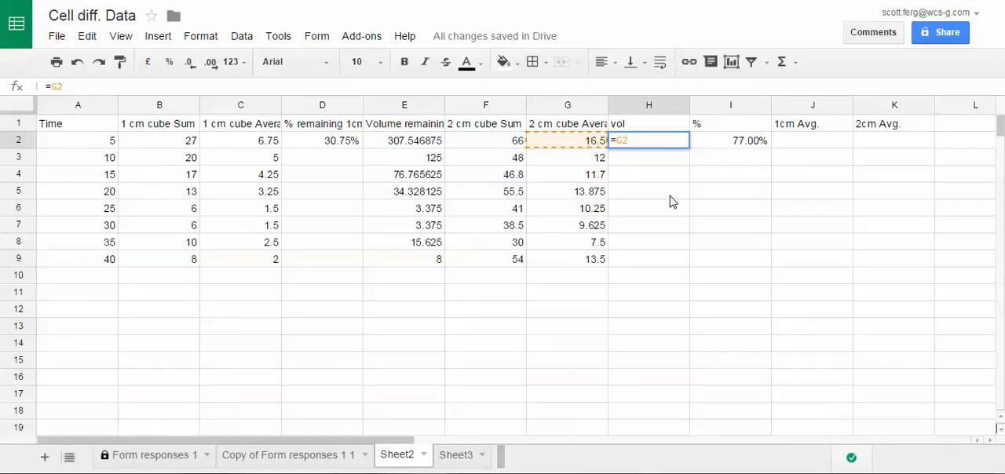
{"action": "type", "text": "*"}
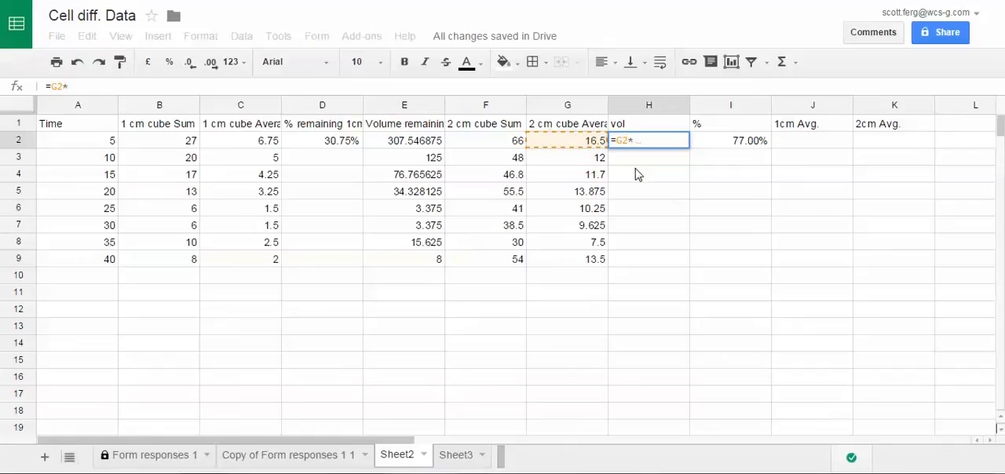
{"action": "left_click", "coordinate": [589, 148]}
{"action": "type", "text": "*"}
{"action": "left_click", "coordinate": [589, 147]}
{"action": "key", "text": "Return"}
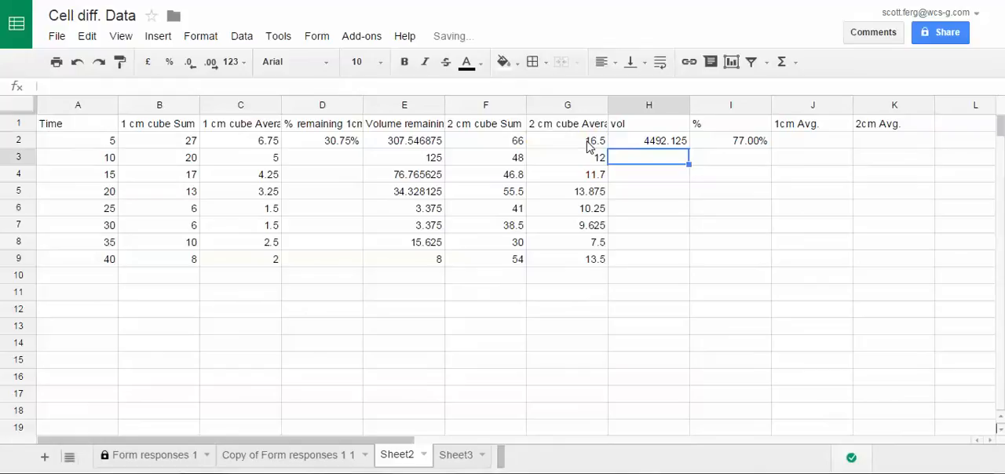
- Fill the 2 cm cube volume formula from H2 down through H9
{"action": "key", "text": "Up"}
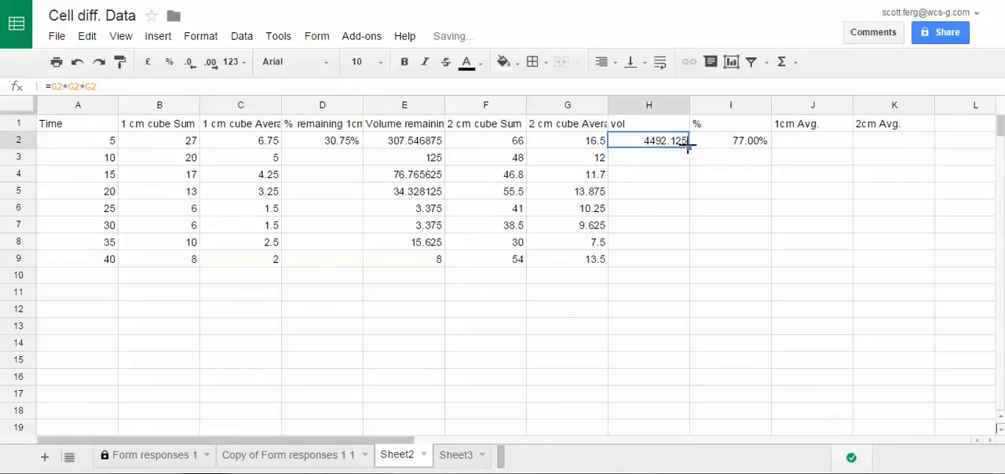
{"action": "left_click_drag", "start_coordinate": [688, 147], "coordinate": [684, 264]}
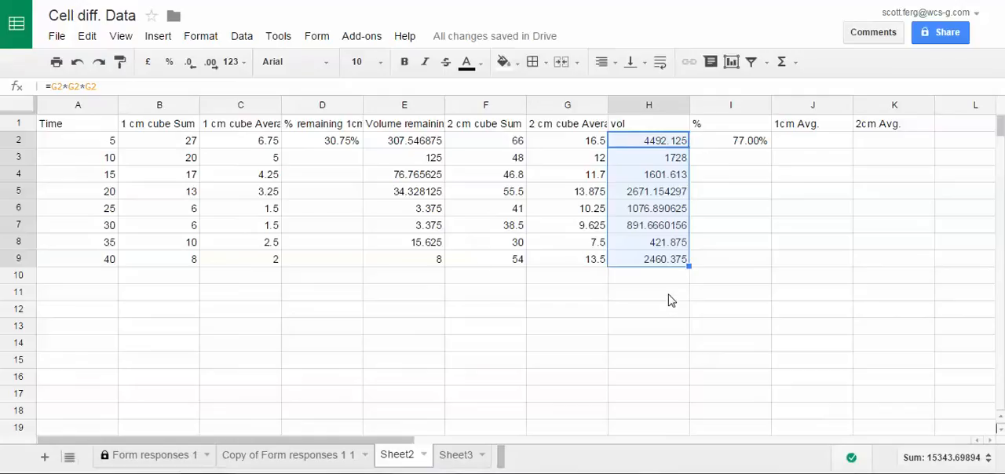
{"action": "left_click", "coordinate": [331, 292]}
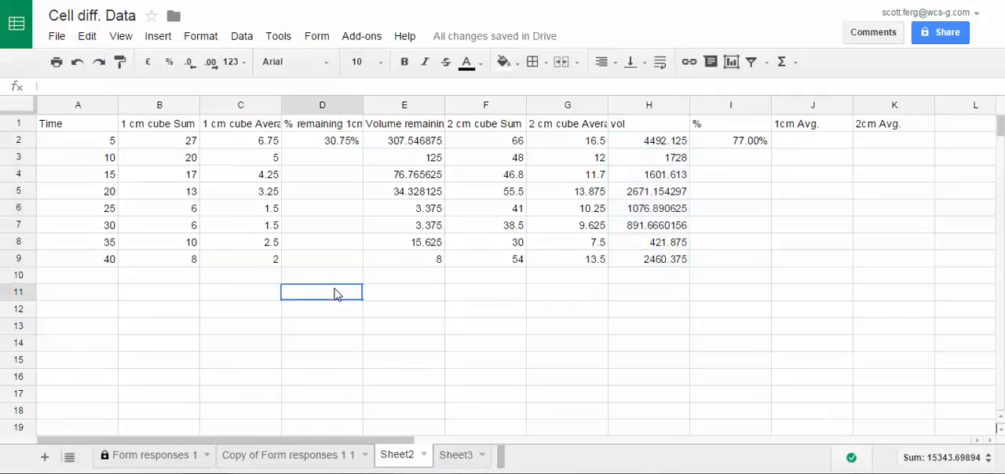
- Fill the 1 cm cube percent remaining formula =E2/1000 from D2 down through D9
{"action": "left_click", "coordinate": [322, 146]}
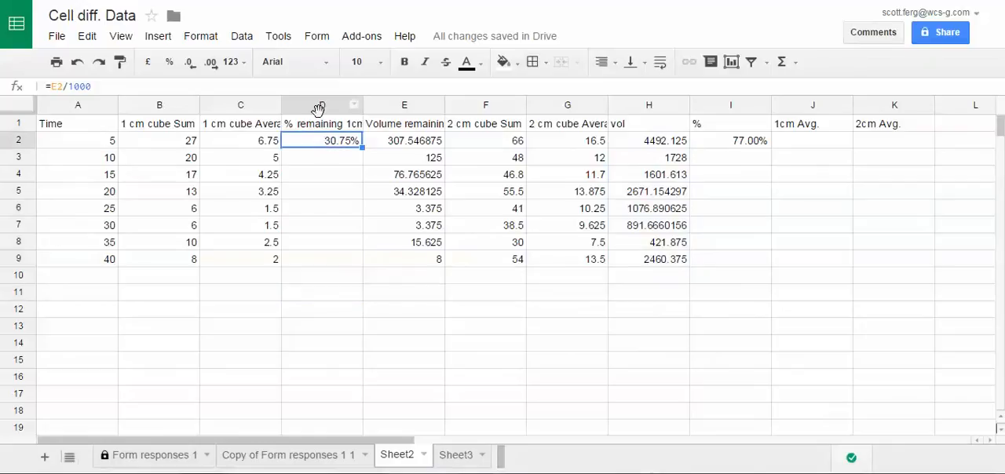
{"action": "left_click", "coordinate": [428, 145]}
{"action": "left_click", "coordinate": [345, 144]}
{"action": "left_click_drag", "start_coordinate": [363, 147], "coordinate": [359, 269]}
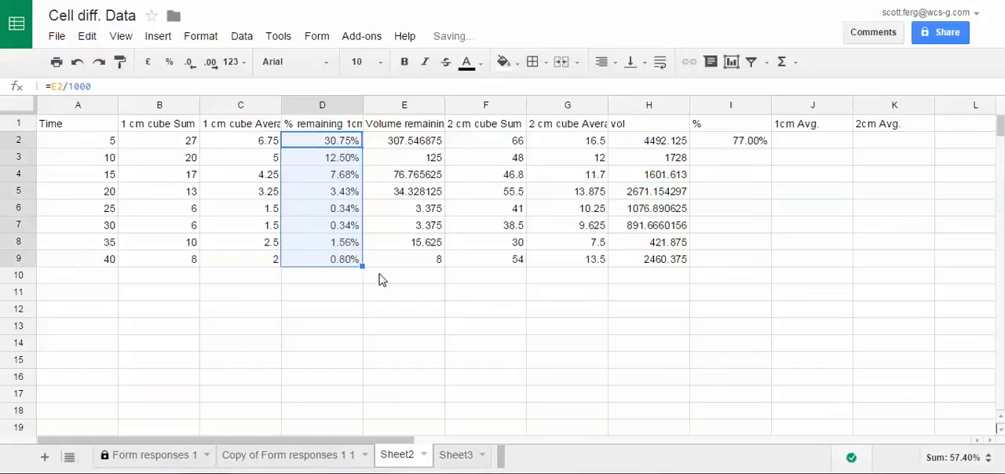
{"action": "left_click", "coordinate": [381, 278]}
- Clear the percentage in I2 and change the header in I1 to "% 2cm"
{"action": "left_click", "coordinate": [751, 144]}
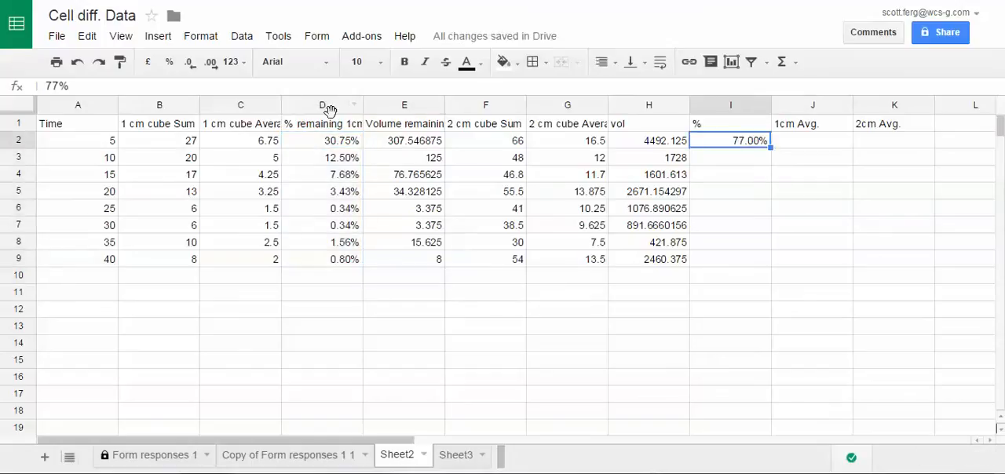
{"action": "key", "text": "Delete"}
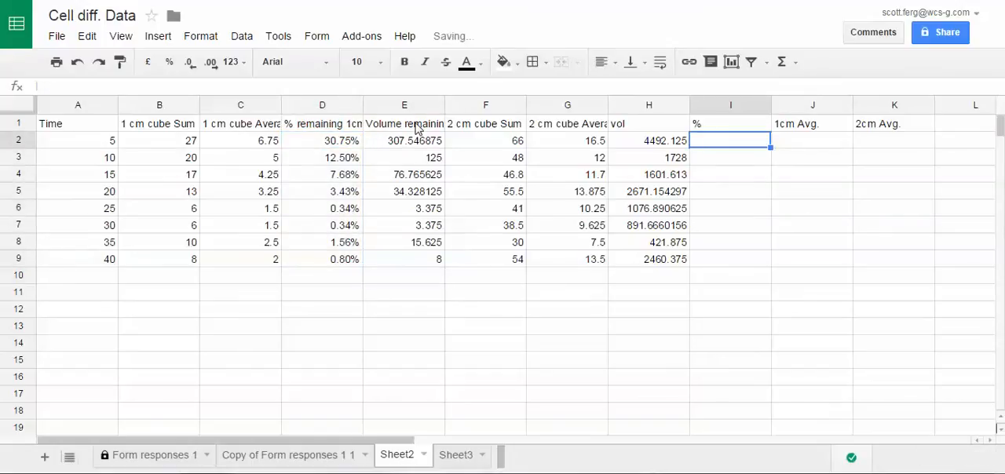
{"action": "left_click", "coordinate": [646, 310]}
{"action": "left_click", "coordinate": [721, 130]}
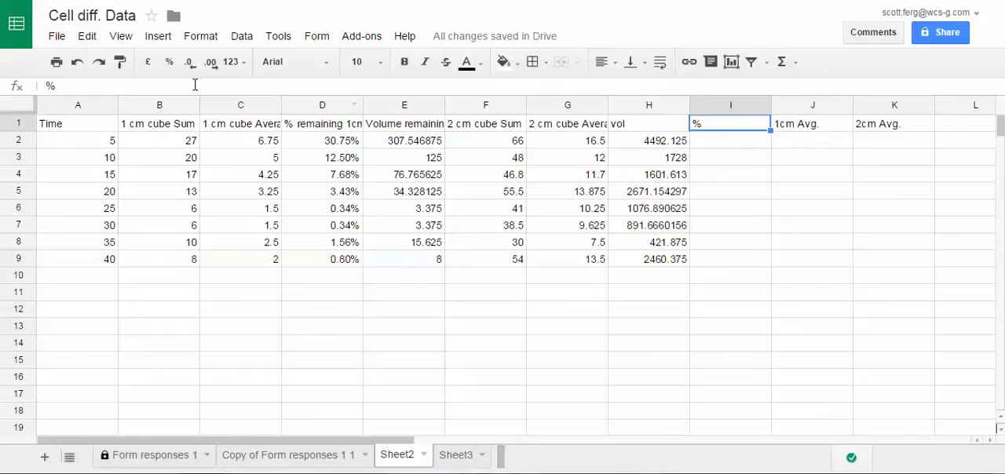
{"action": "left_click", "coordinate": [115, 85]}
{"action": "type", "text": "2cm"}
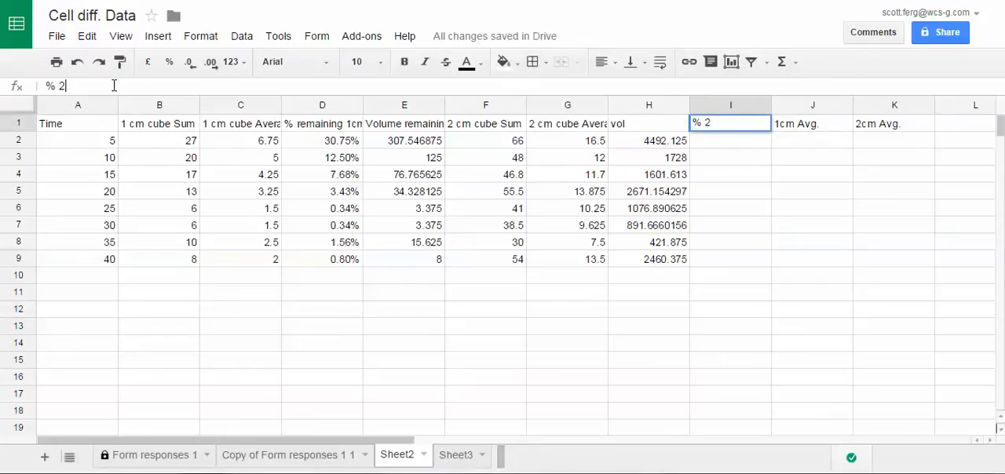
{"action": "key", "text": "Return"}
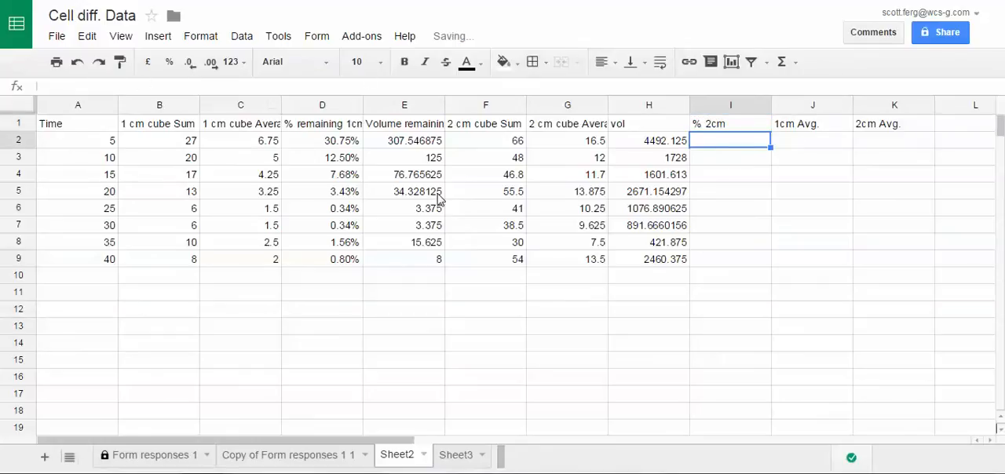
- Enter the 2 cm cube percent remaining formula =H2/8000 in I2
{"action": "type", "text": "="}
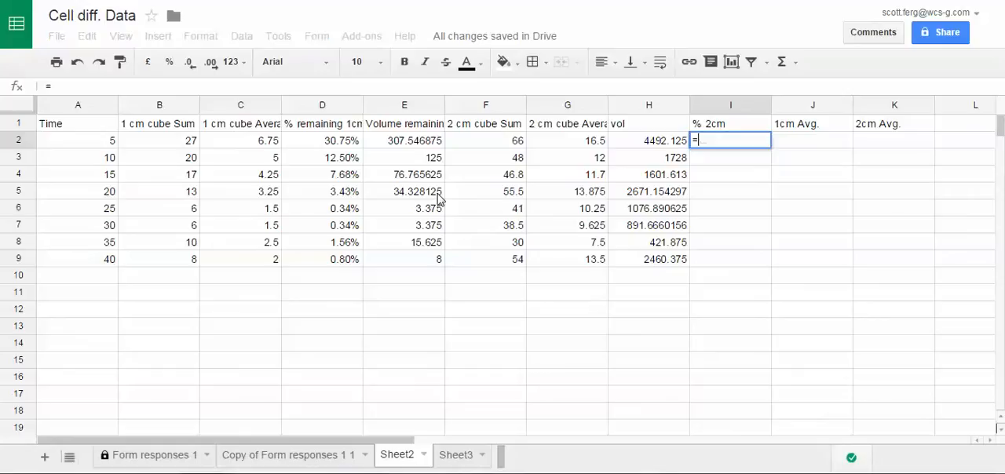
{"action": "left_click", "coordinate": [668, 146]}
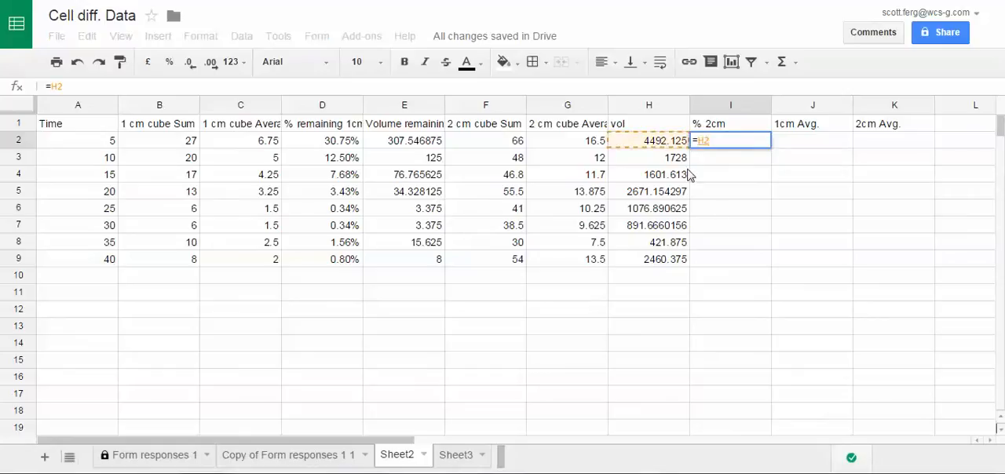
{"action": "type", "text": "/"}
{"action": "type", "text": "8000"}
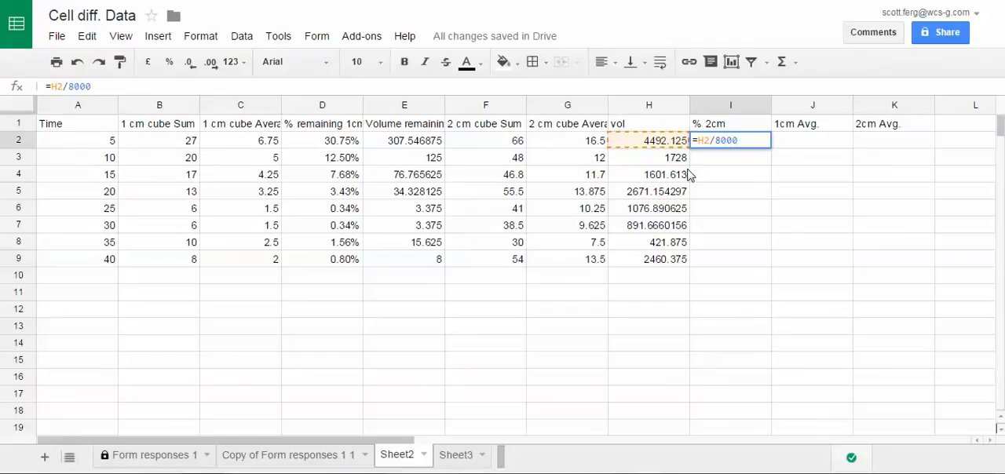
{"action": "key", "text": "Return"}
- Fill the 2 cm cube percentage formula from I2 down through I9
{"action": "key", "text": "Up"}
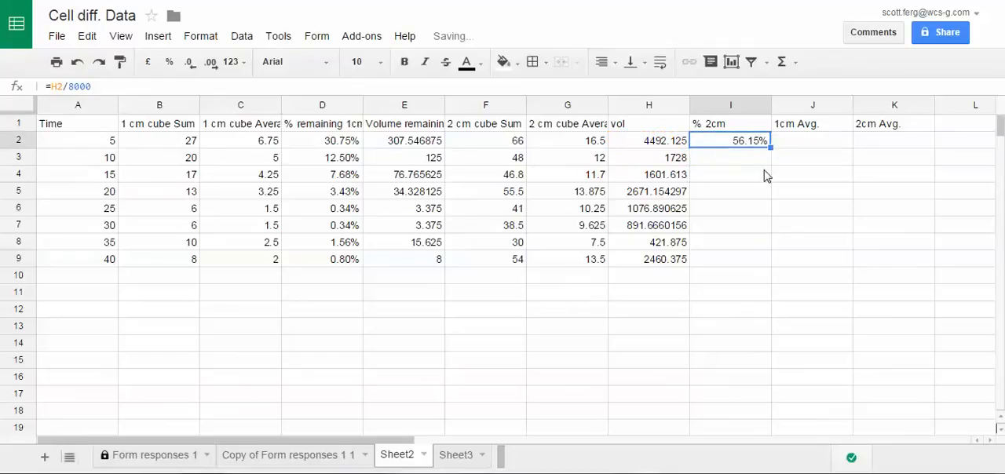
{"action": "left_click_drag", "start_coordinate": [771, 149], "coordinate": [766, 262]}
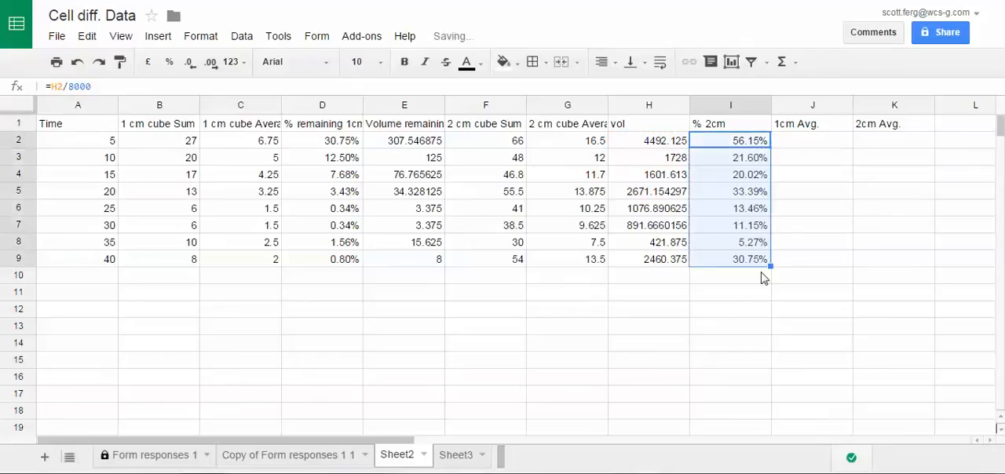
{"action": "left_click", "coordinate": [737, 305]}
{"action": "double_click", "coordinate": [734, 299]}
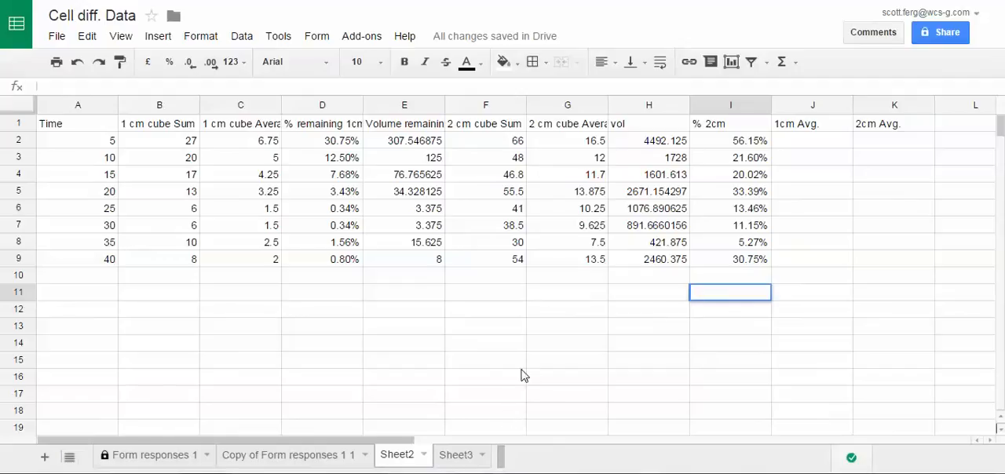
{"action": "scroll", "coordinate": [513, 361], "scroll_direction": "down", "scroll_amount": 2}
{"action": "scroll", "coordinate": [492, 336], "scroll_direction": "up", "scroll_amount": 2}
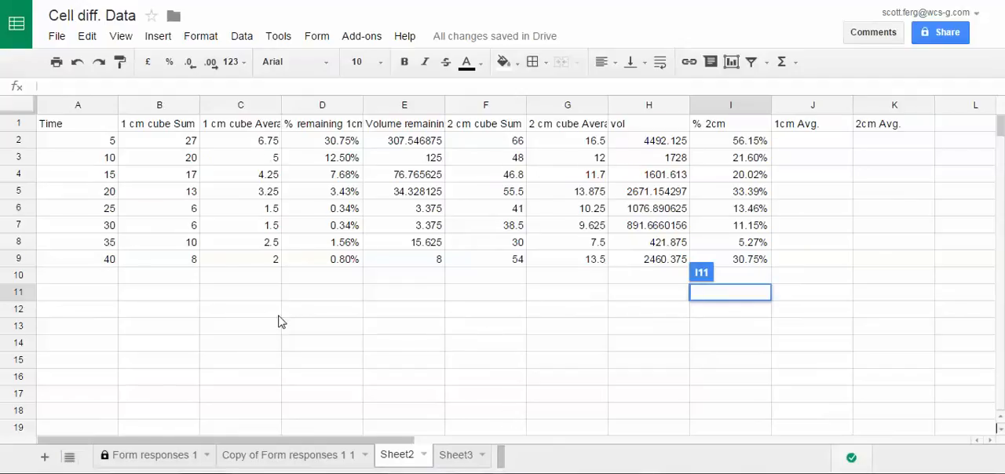
{"action": "left_click", "coordinate": [244, 314]}
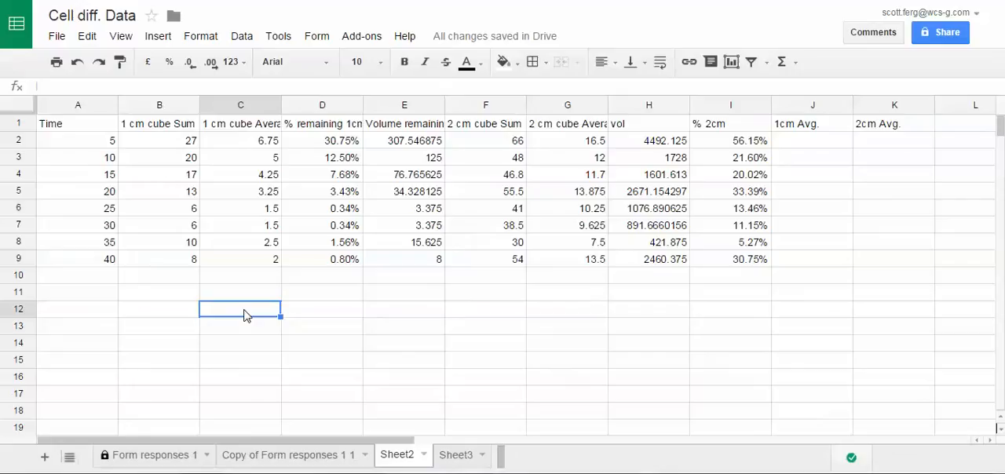
- Link C12, D12 and E12 to the time, 1 cm percentage and 2 cm percentage headers in A1, D1 and I1
{"action": "type", "text": "="}
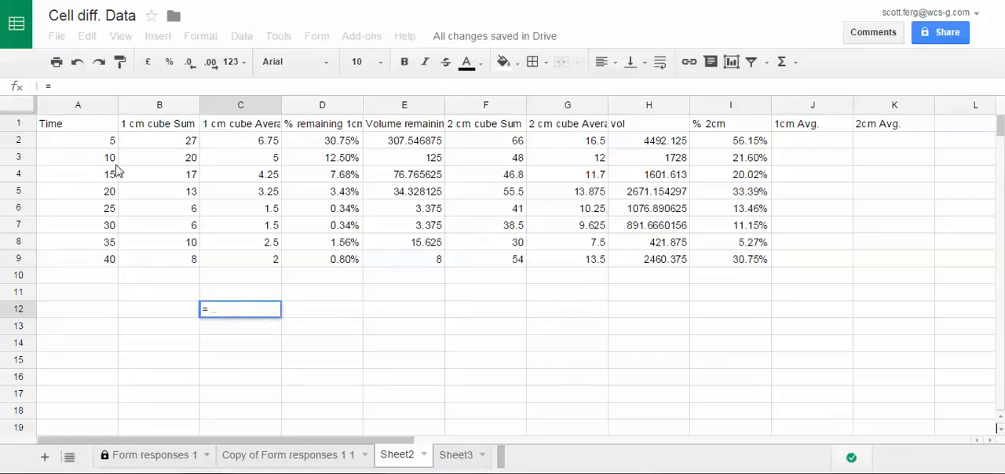
{"action": "left_click", "coordinate": [86, 128]}
{"action": "key", "text": "Return"}
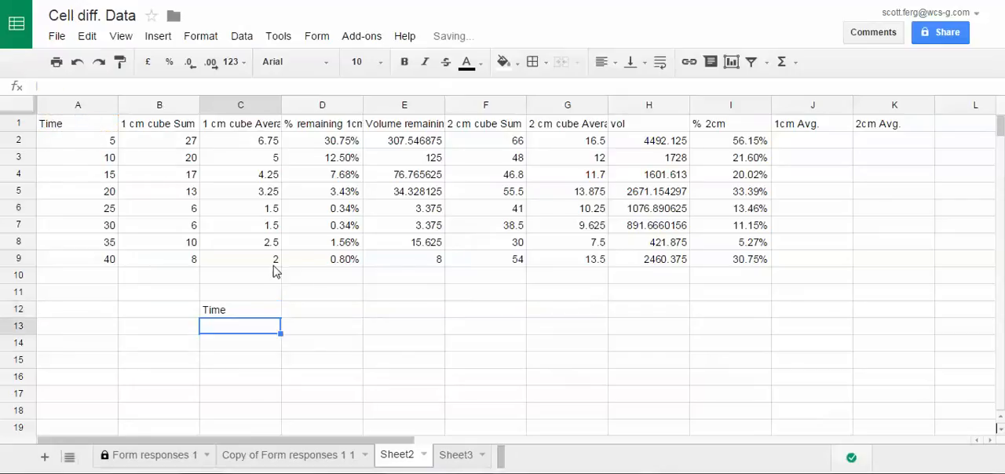
{"action": "left_click", "coordinate": [305, 313]}
{"action": "type", "text": "="}
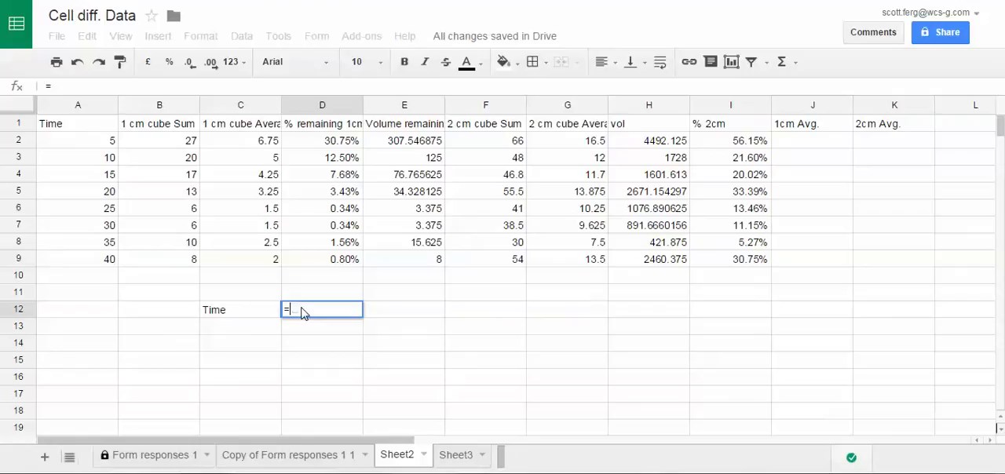
{"action": "left_click", "coordinate": [333, 129]}
{"action": "key", "text": "Return"}
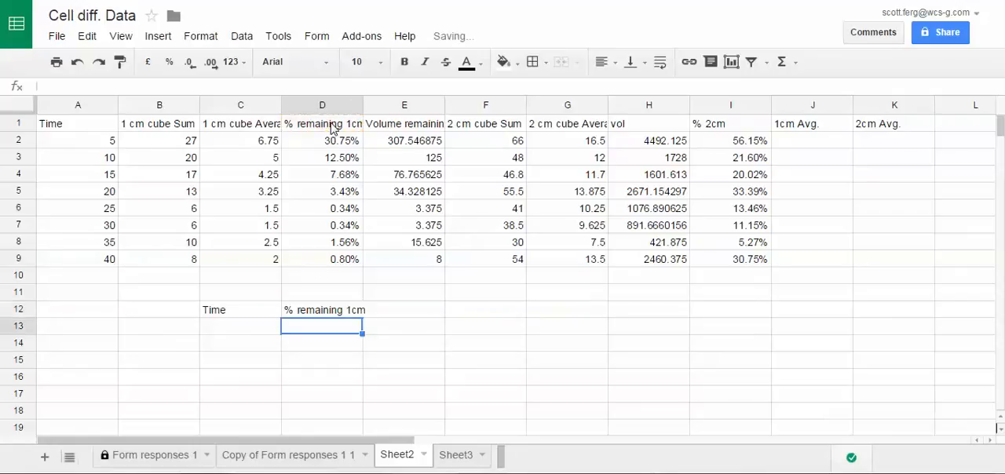
{"action": "left_click", "coordinate": [403, 311]}
{"action": "type", "text": "="}
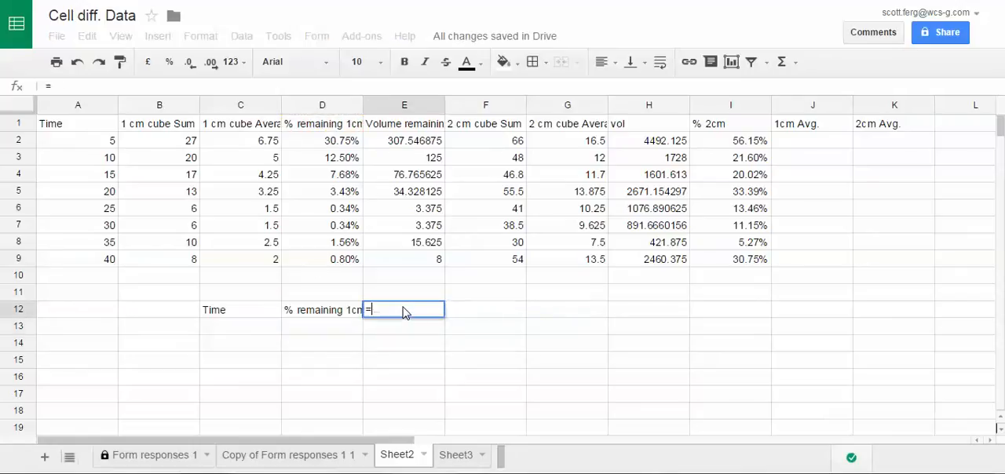
{"action": "left_click", "coordinate": [738, 128]}
{"action": "key", "text": "Return"}
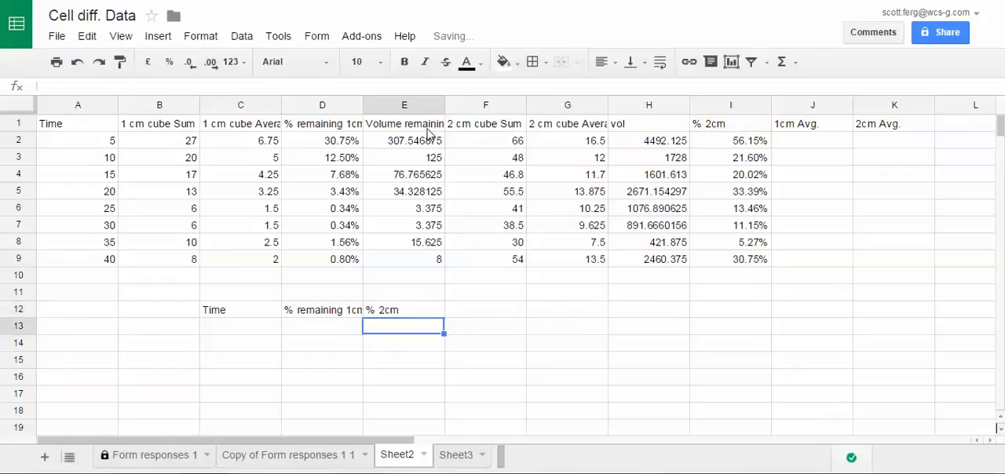
- Change the header in D1 to "Percentage Remaining of 1cm cube"
{"action": "left_click", "coordinate": [308, 125]}
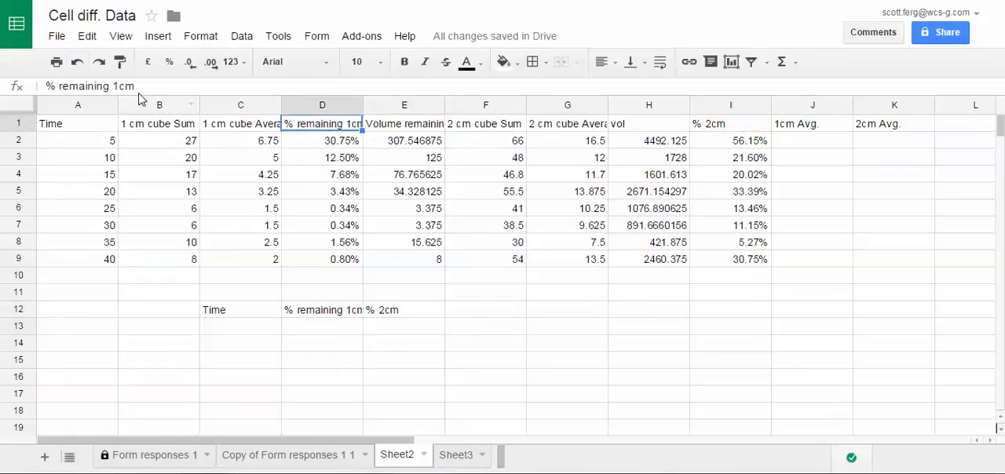
{"action": "left_click", "coordinate": [55, 87]}
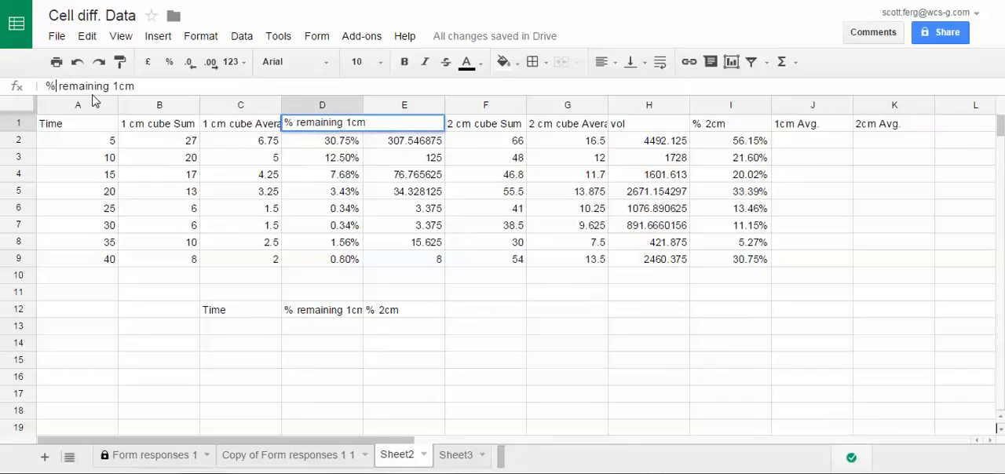
{"action": "key", "text": "BackSpace"}
{"action": "type", "text": "Percentage"}
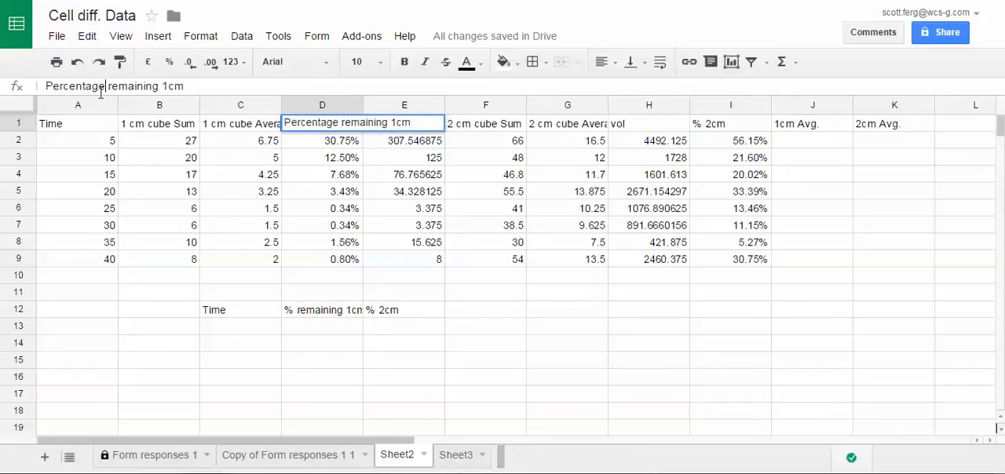
{"action": "left_click", "coordinate": [110, 86]}
{"action": "key", "text": "Delete"}
{"action": "type", "text": "R"}
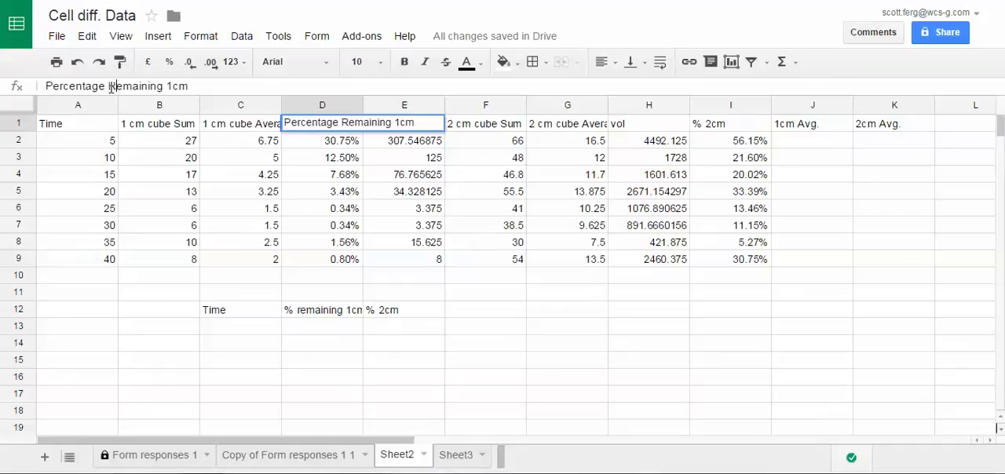
{"action": "left_click", "coordinate": [171, 86]}
{"action": "type", "text": "of "}
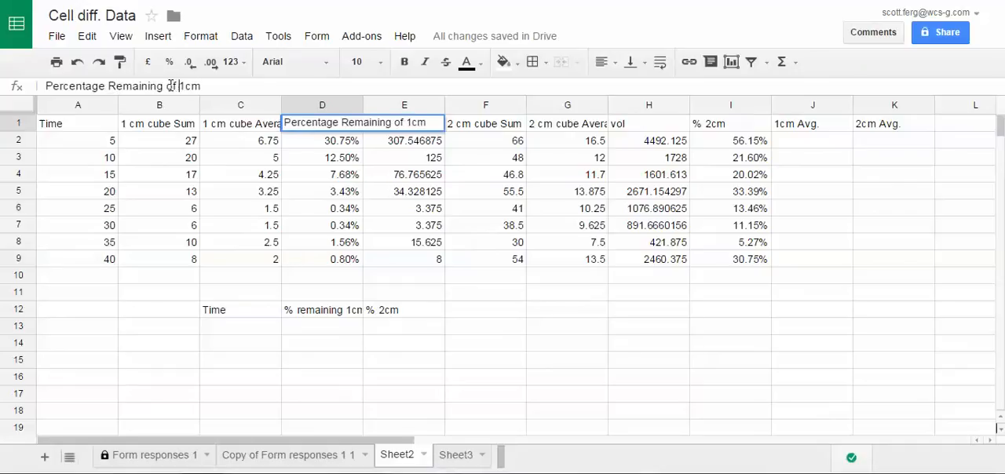
{"action": "type", "text": " cube"}
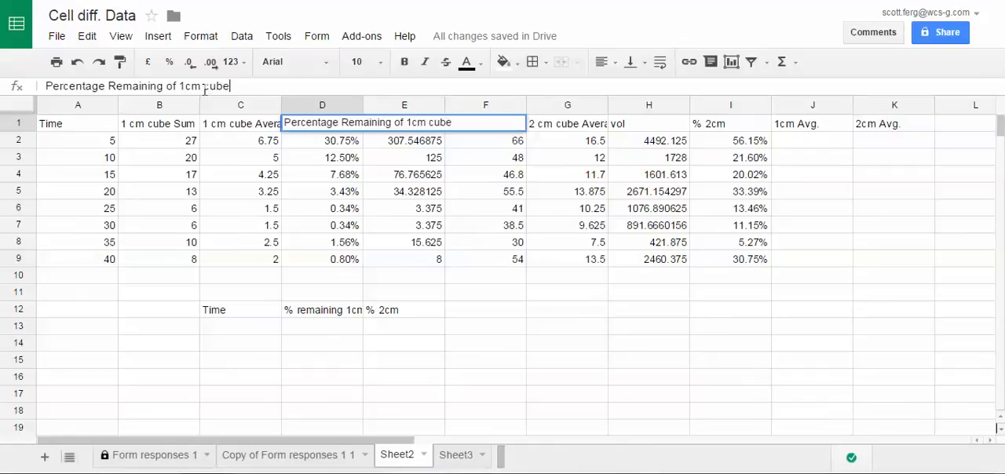
{"action": "key", "text": "Return"}
- Change the header in I1 to "Percentage remaining of 2 cm cube"
{"action": "left_click", "coordinate": [729, 123]}
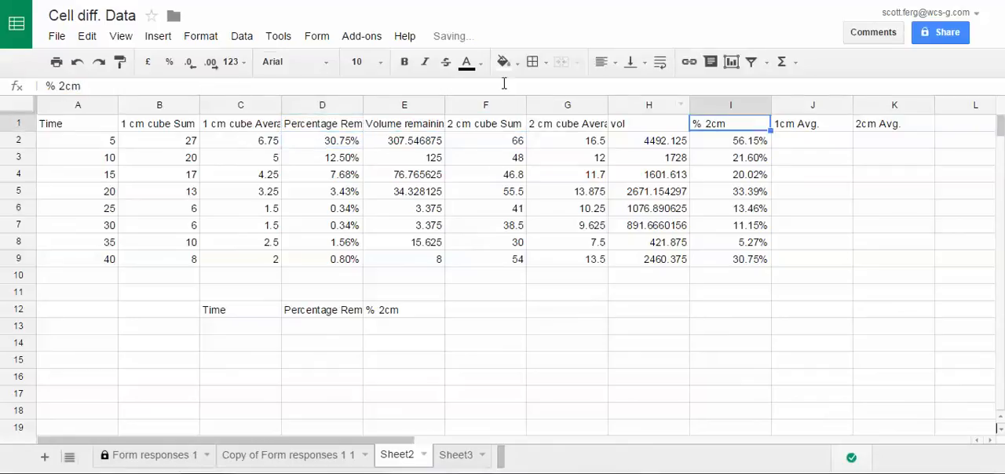
{"action": "left_click", "coordinate": [101, 85]}
{"action": "left_click_drag", "start_coordinate": [100, 84], "coordinate": [4, 86]}
{"action": "type", "text": "P"}
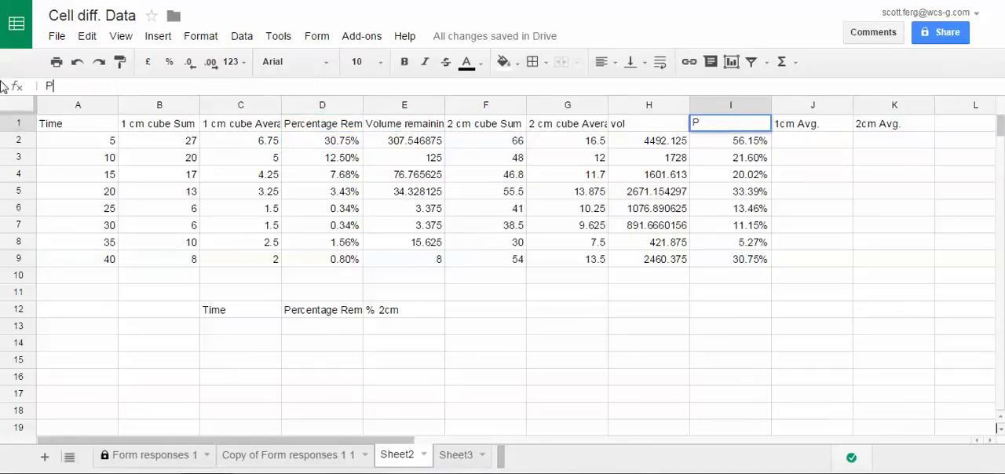
{"action": "type", "text": "ercentage reminin"}
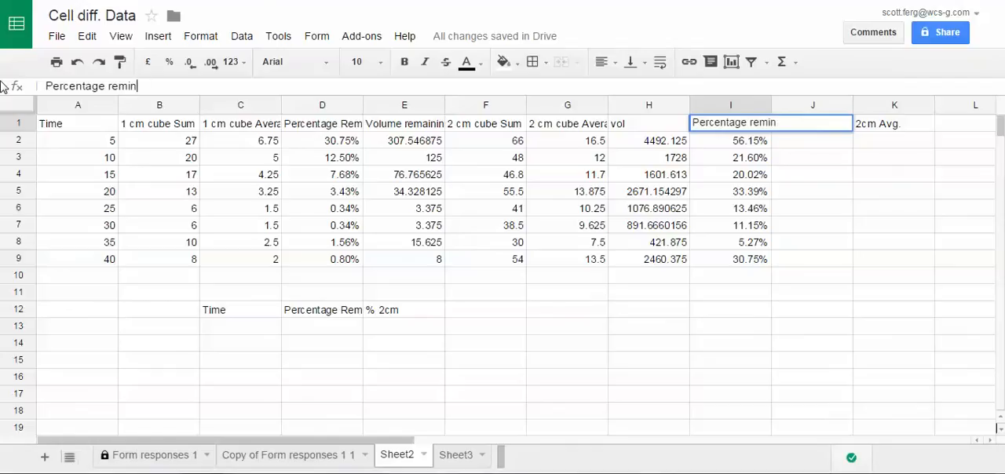
{"action": "key", "text": "BackSpace"}
{"action": "key", "text": "BackSpace"}
{"action": "key", "text": "BackSpace"}
{"action": "key", "text": "BackSpace"}
{"action": "type", "text": "ning of 2 cm cube"}
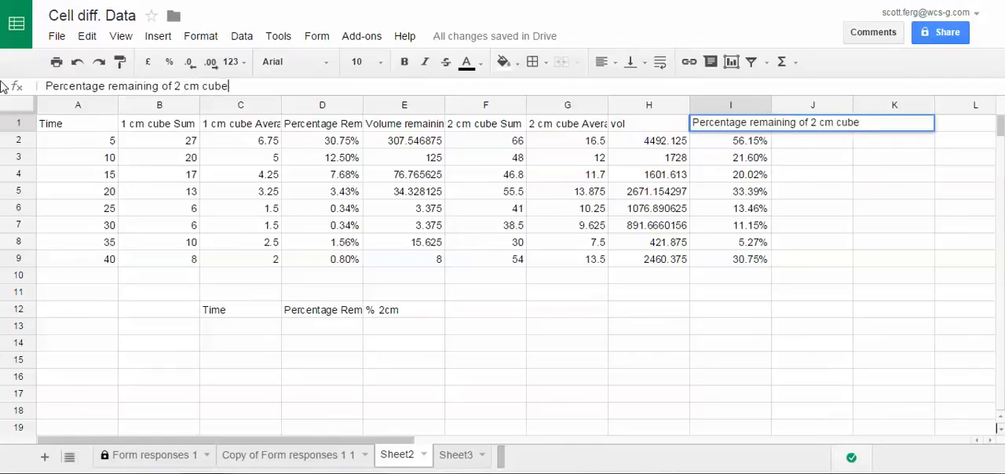
{"action": "key", "text": "Return"}
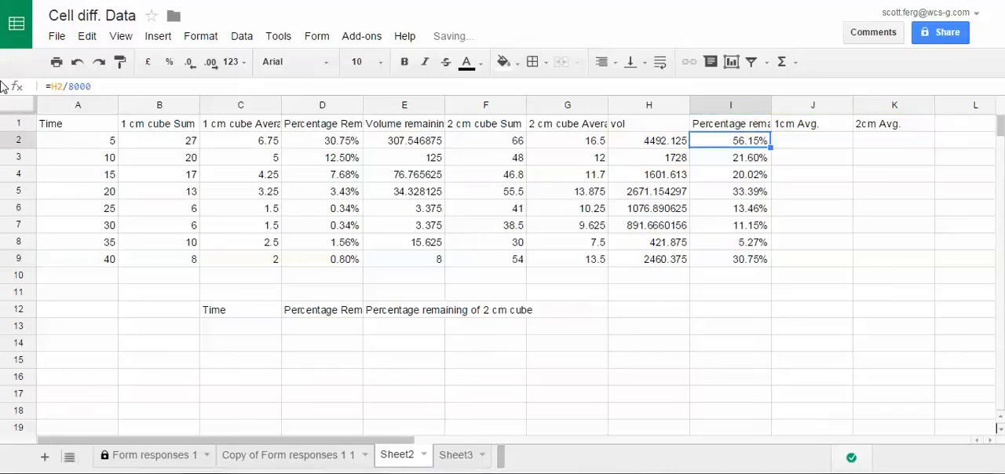
- Fill the linked references in C12:E12 down through row 21 to bring in the times and percentages
{"action": "left_click_drag", "start_coordinate": [249, 316], "coordinate": [461, 367]}
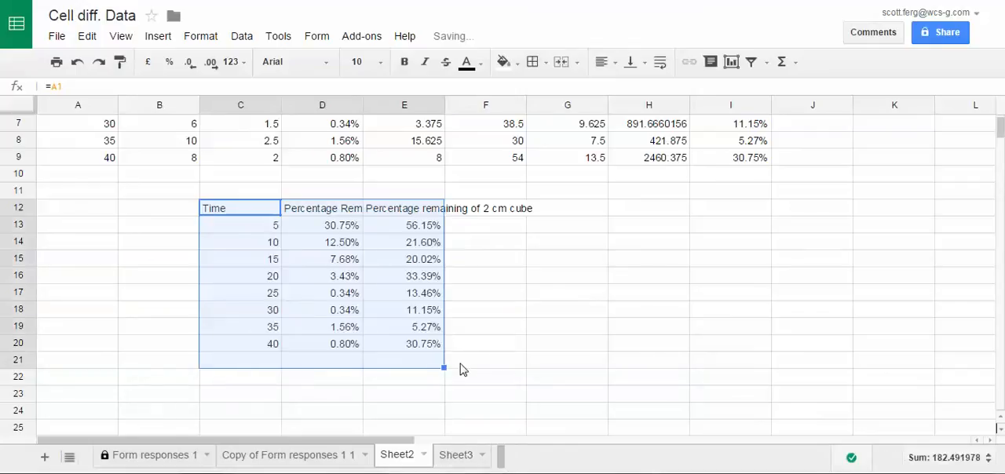
{"action": "left_click", "coordinate": [476, 349]}
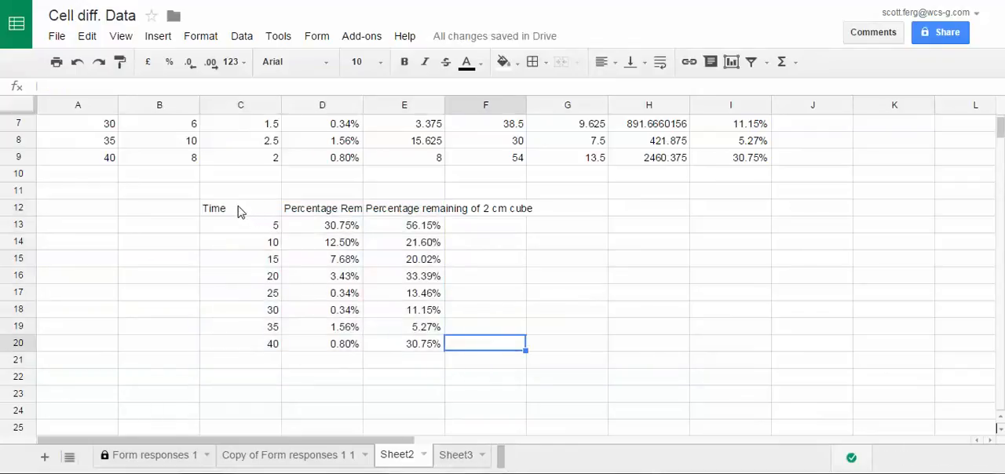
- Start a chart from the summary table C12:E20, using column C as labels
{"action": "left_click_drag", "start_coordinate": [239, 212], "coordinate": [403, 353]}
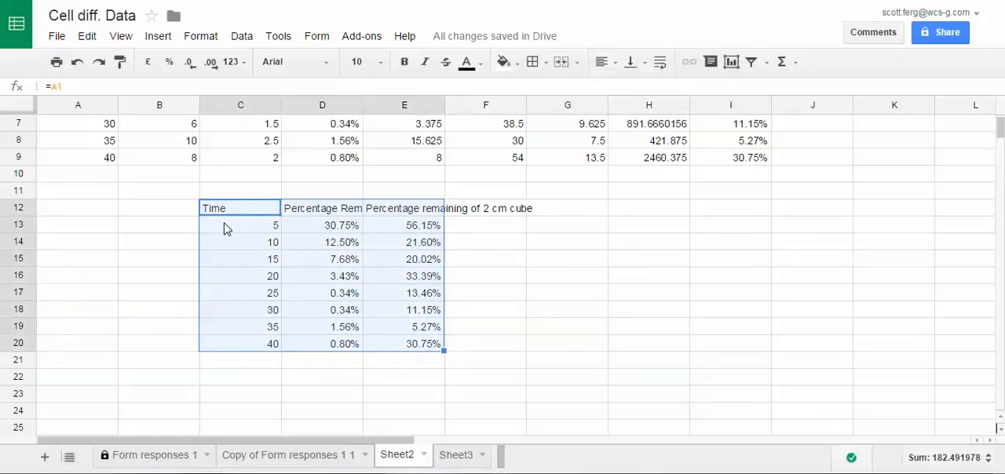
{"action": "left_click", "coordinate": [731, 63]}
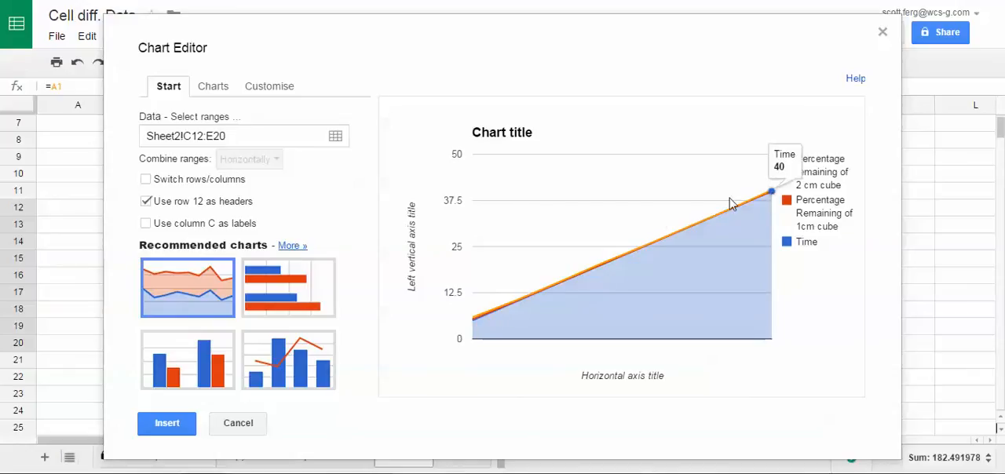
{"action": "left_click", "coordinate": [146, 224]}
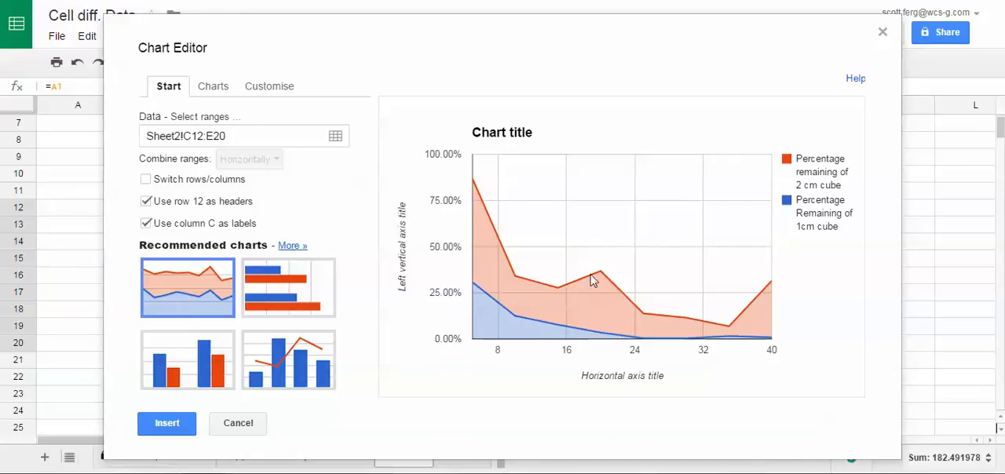
{"action": "mouse_move", "coordinate": [481, 295]}
{"action": "mouse_move", "coordinate": [522, 293]}
- Set the chart title to "Percent remaining of Non-diffused Gelatin over time"
{"action": "left_click", "coordinate": [212, 91]}
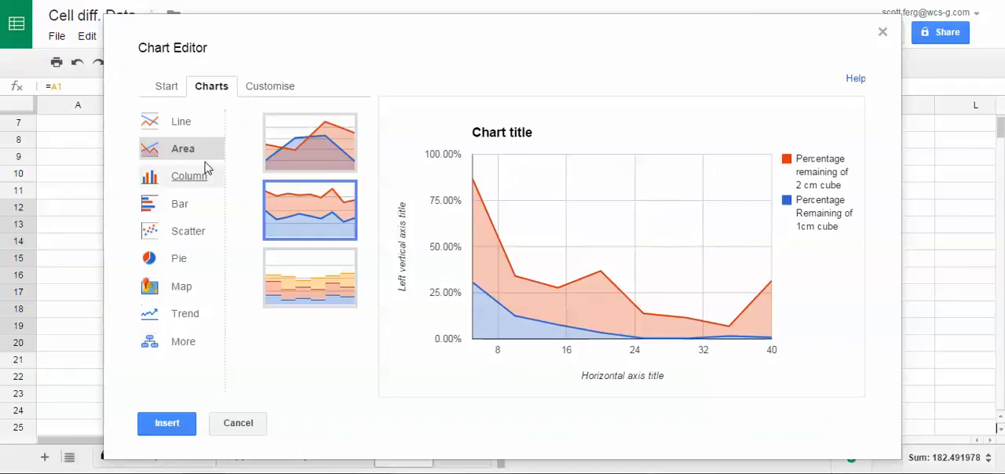
{"action": "left_click", "coordinate": [265, 94]}
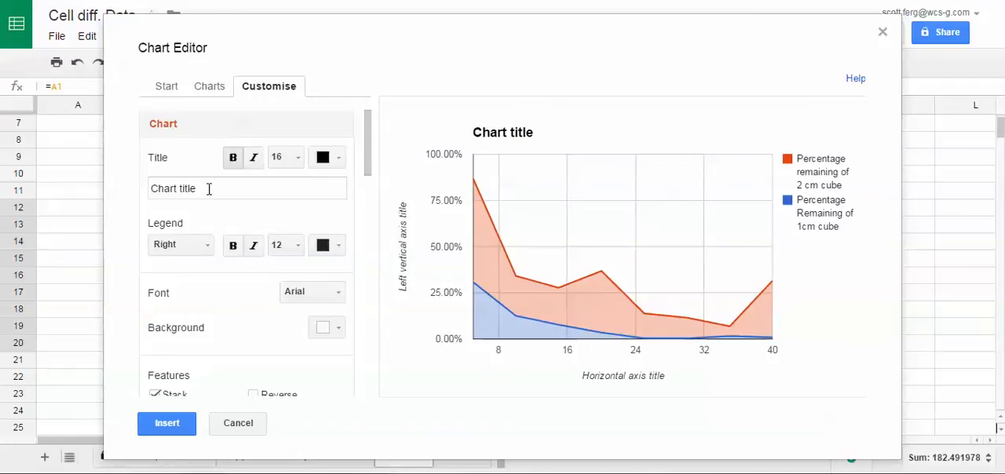
{"action": "left_click_drag", "start_coordinate": [213, 187], "coordinate": [118, 192]}
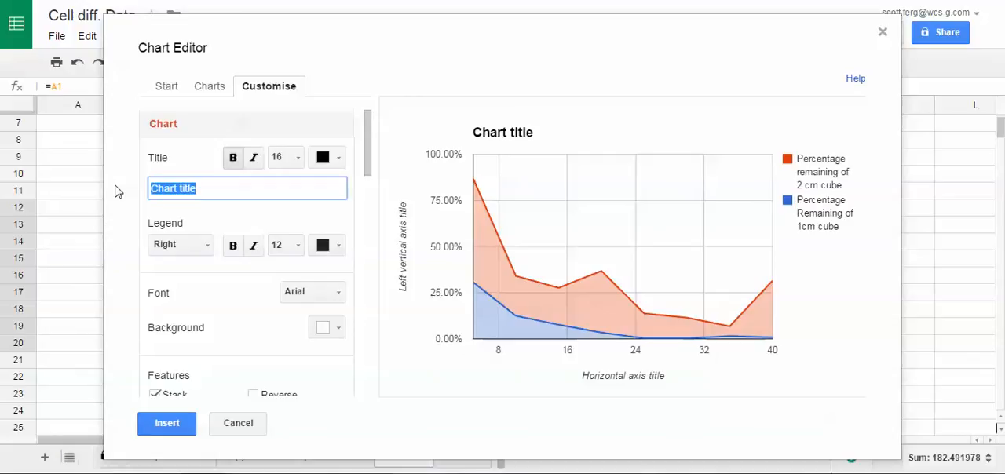
{"action": "type", "text": "Perc"}
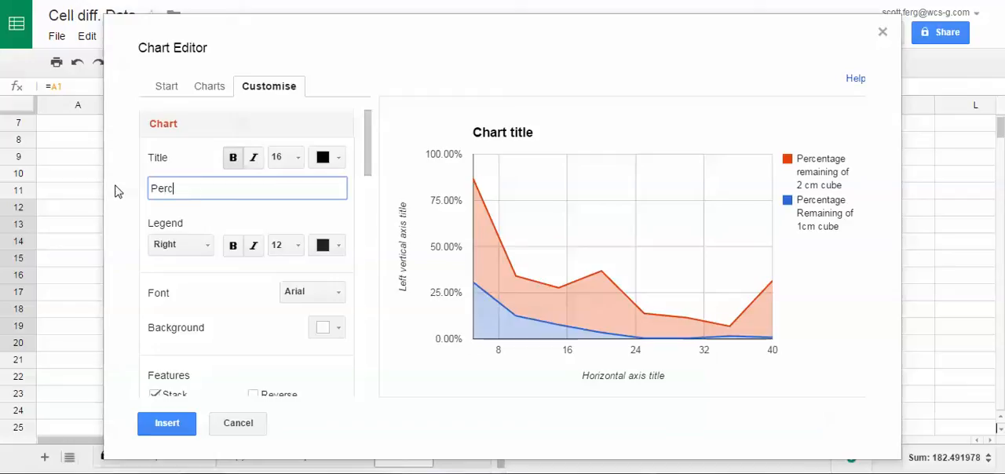
{"action": "type", "text": "ent remaining"}
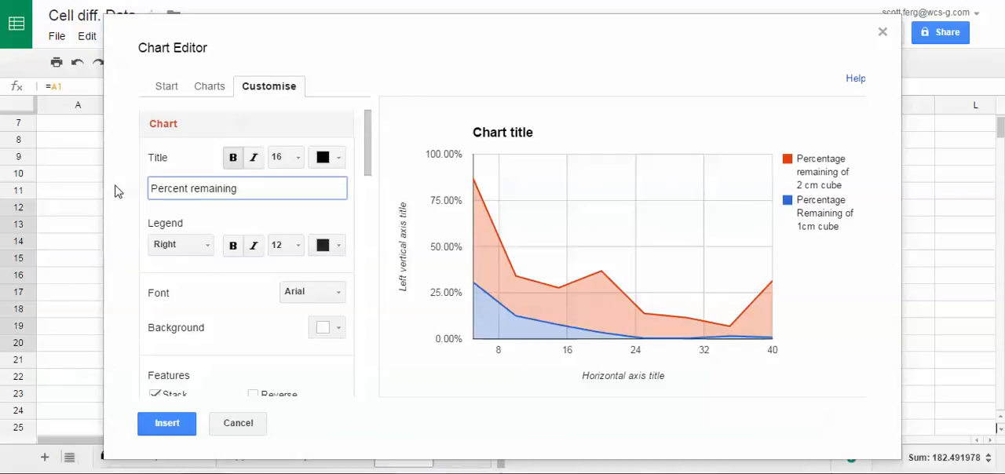
{"action": "type", "text": "ov"}
{"action": "type", "text": "e"}
{"action": "key", "text": "BackSpace"}
{"action": "key", "text": "BackSpace"}
{"action": "key", "text": "BackSpace"}
{"action": "key", "text": "BackSpace"}
{"action": "key", "text": "BackSpace"}
{"action": "key", "text": "BackSpace"}
{"action": "key", "text": "BackSpace"}
{"action": "key", "text": "BackSpace"}
{"action": "key", "text": "BackSpace"}
{"action": "type", "text": "ining of Non-diffused elation"}
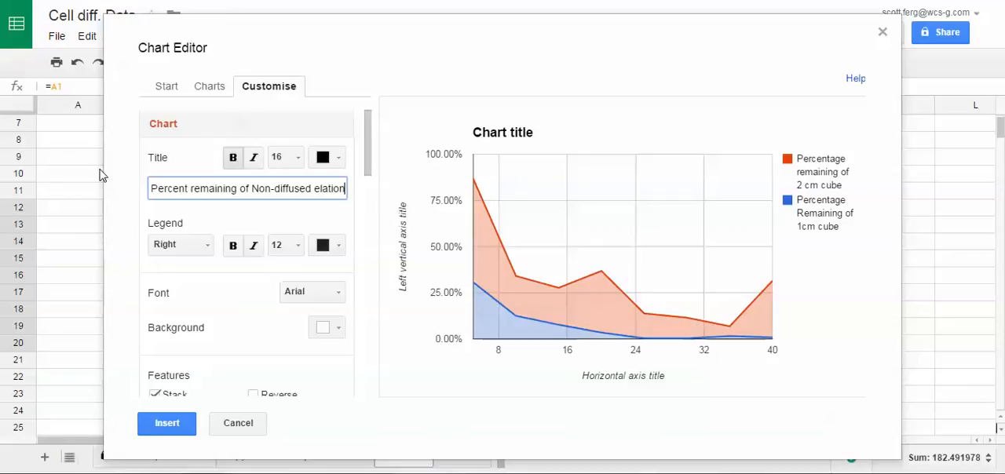
{"action": "key", "text": "BackSpace"}
{"action": "key", "text": "BackSpace"}
{"action": "key", "text": "BackSpace"}
{"action": "type", "text": "Gelatin over time"}
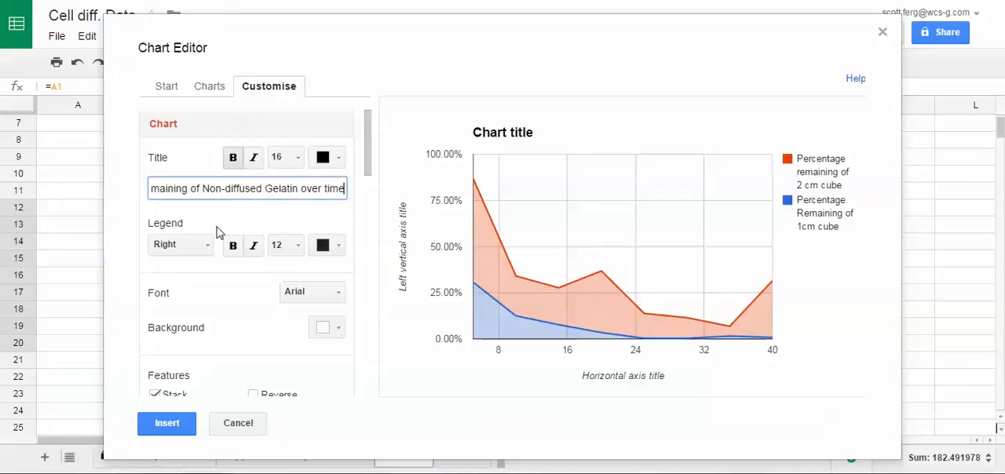
{"action": "left_click", "coordinate": [203, 277]}
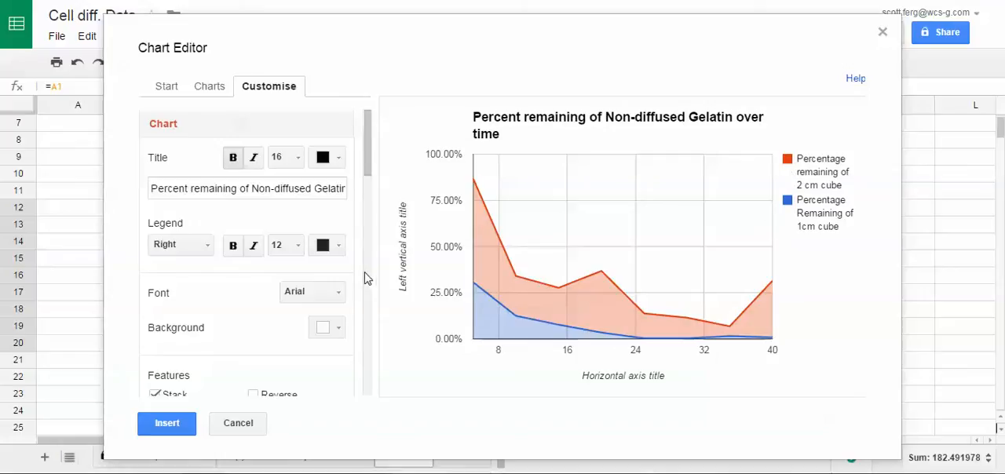
- Set the chart's horizontal axis title to "Time(min)"
{"action": "scroll", "coordinate": [301, 288], "scroll_direction": "down", "scroll_amount": 3}
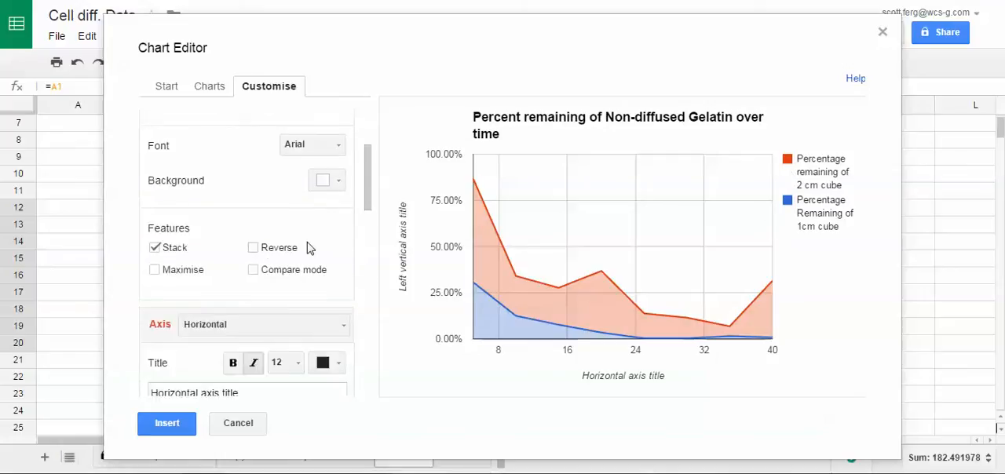
{"action": "scroll", "coordinate": [264, 267], "scroll_direction": "down", "scroll_amount": 1}
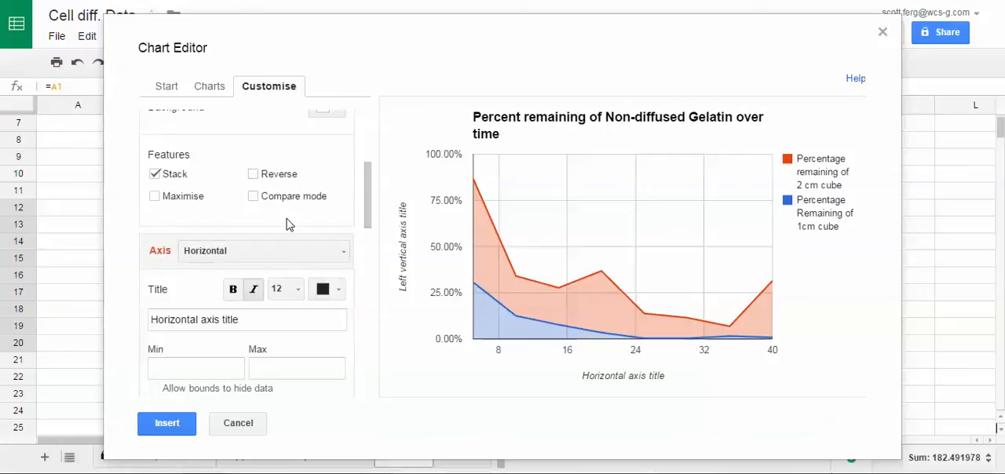
{"action": "scroll", "coordinate": [256, 205], "scroll_direction": "down", "scroll_amount": 1}
{"action": "left_click", "coordinate": [253, 180]}
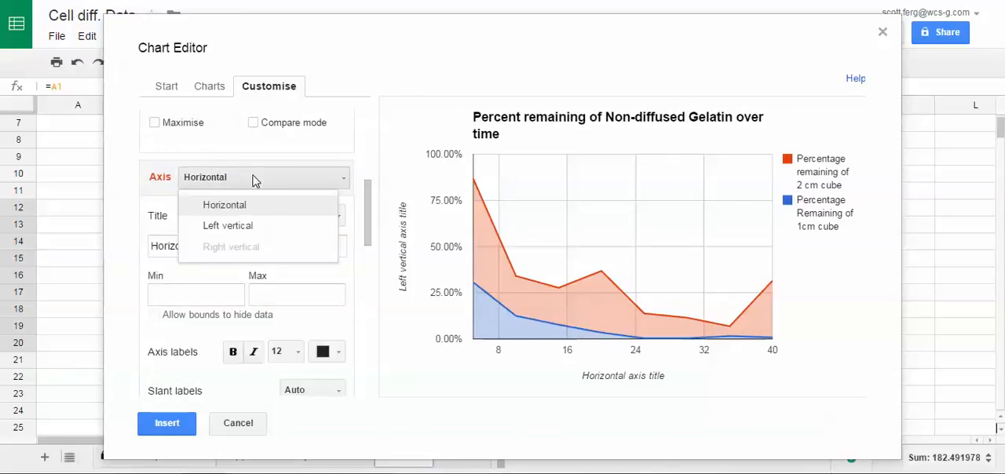
{"action": "left_click", "coordinate": [253, 180]}
{"action": "left_click_drag", "start_coordinate": [256, 248], "coordinate": [127, 246]}
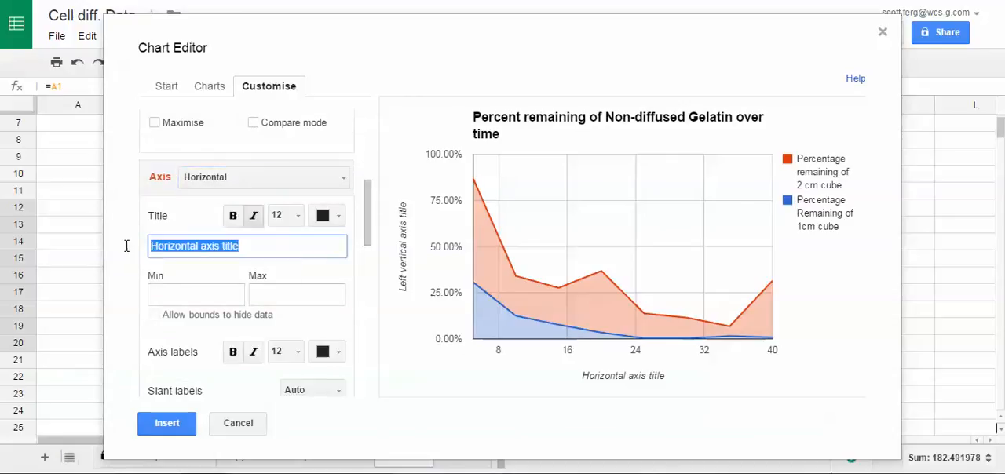
{"action": "type", "text": "Time"}
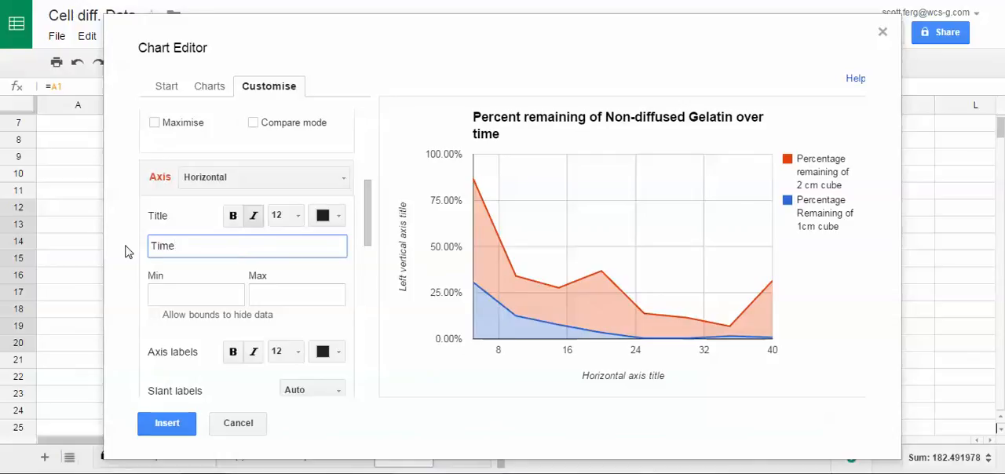
{"action": "type", "text": "(min)"}
{"action": "left_click", "coordinate": [194, 292]}
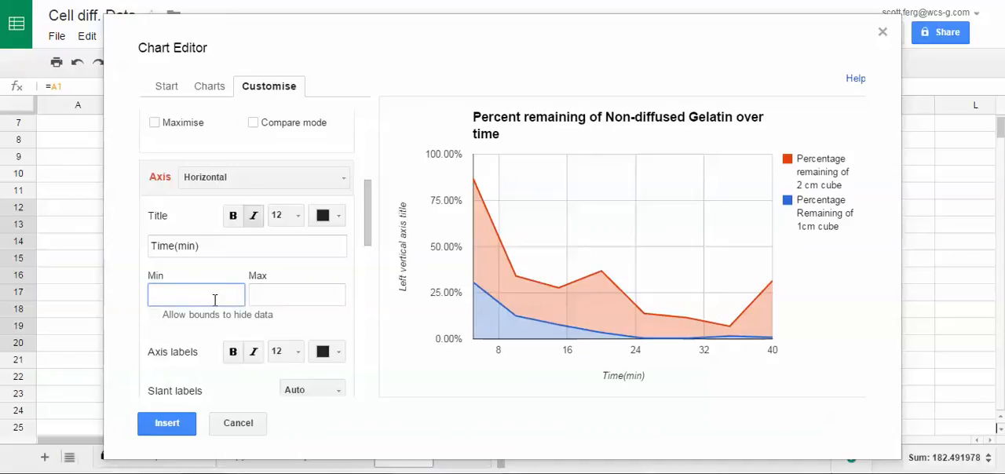
- Try a minimum value of 5 for the horizontal axis and clear that bound again
{"action": "type", "text": "5"}
{"action": "left_click", "coordinate": [273, 297]}
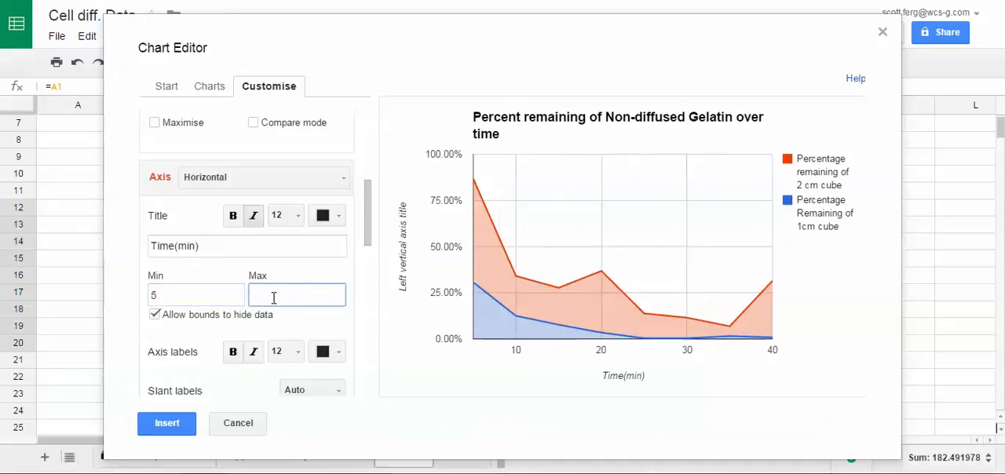
{"action": "left_click_drag", "start_coordinate": [217, 295], "coordinate": [99, 296]}
{"action": "left_click", "coordinate": [284, 303]}
{"action": "left_click_drag", "start_coordinate": [177, 297], "coordinate": [85, 295]}
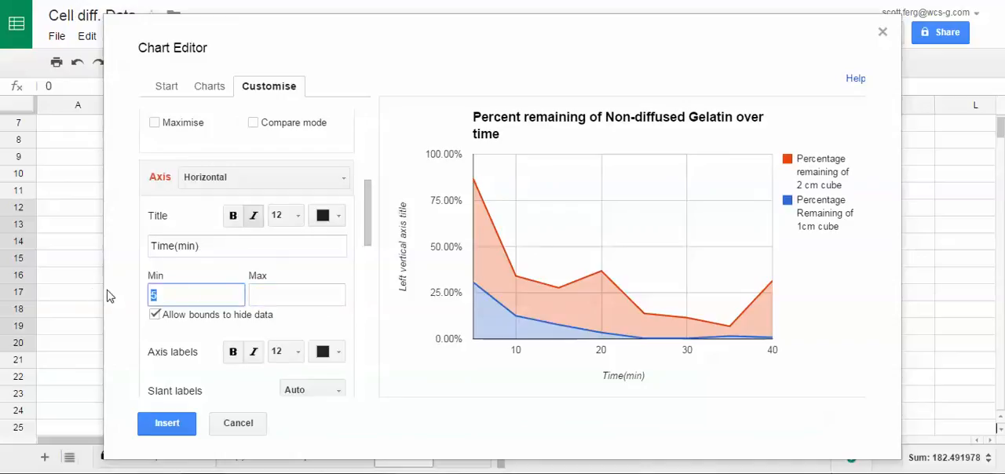
{"action": "key", "text": "BackSpace"}
{"action": "left_click", "coordinate": [156, 315]}
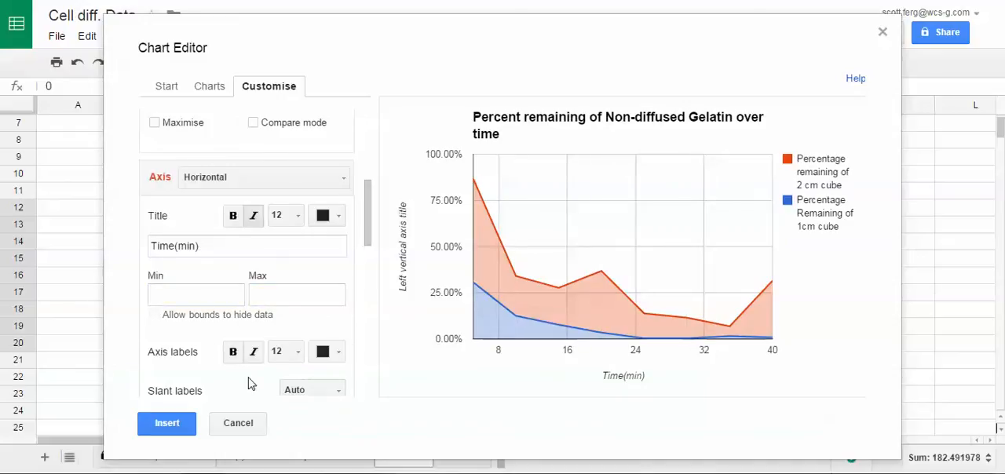
- Review the horizontal axis options for slant labels, gridlines, number format and scale, keeping their defaults
{"action": "scroll", "coordinate": [298, 365], "scroll_direction": "down", "scroll_amount": 1}
{"action": "left_click", "coordinate": [312, 318]}
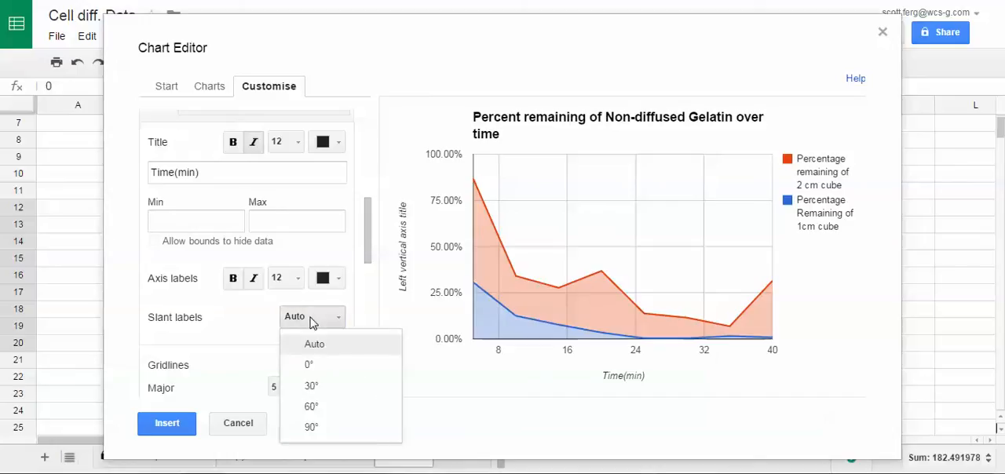
{"action": "left_click", "coordinate": [311, 318]}
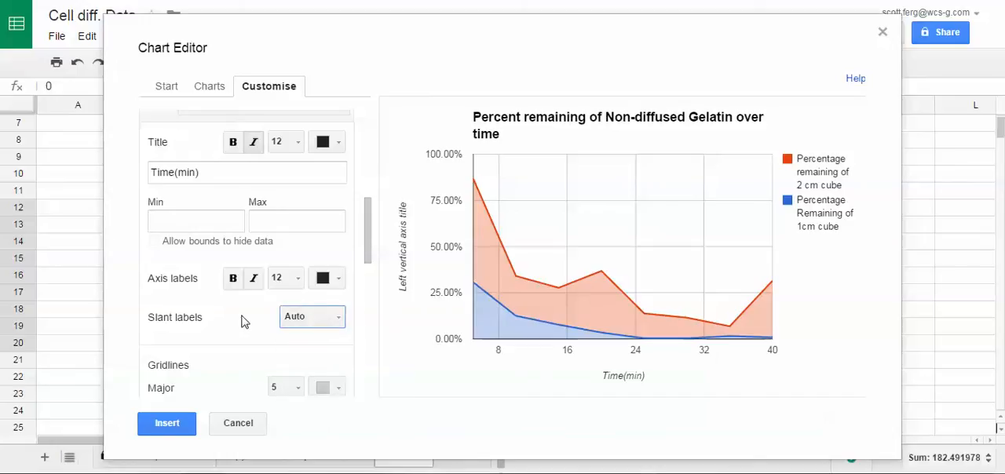
{"action": "scroll", "coordinate": [248, 322], "scroll_direction": "down", "scroll_amount": 1}
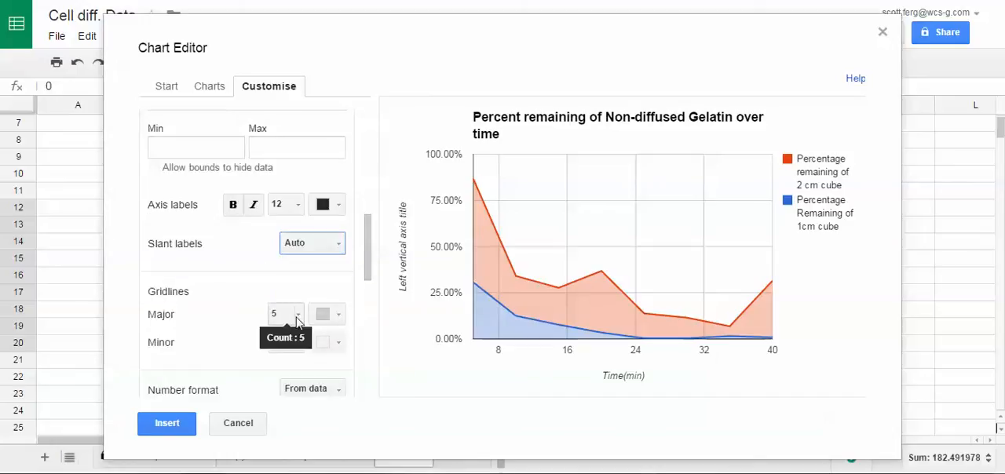
{"action": "scroll", "coordinate": [223, 311], "scroll_direction": "down", "scroll_amount": 1}
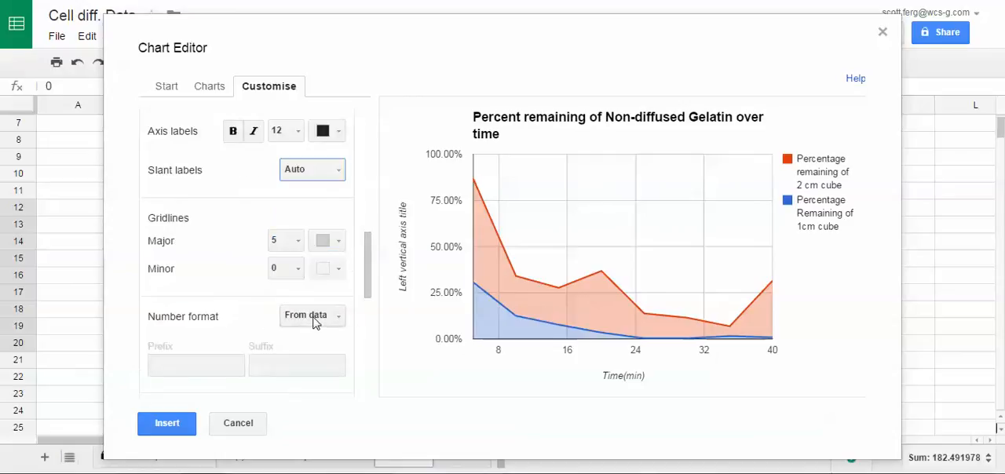
{"action": "scroll", "coordinate": [244, 306], "scroll_direction": "down", "scroll_amount": 1}
{"action": "left_click", "coordinate": [336, 243]}
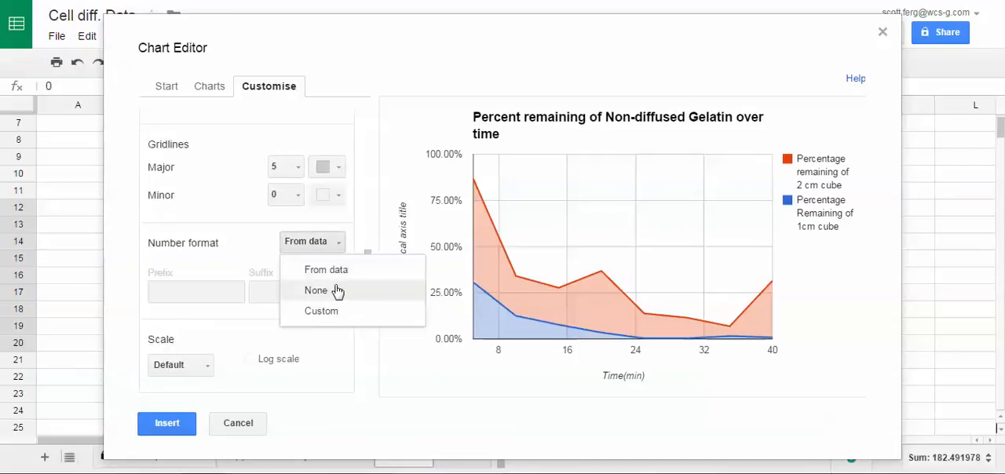
{"action": "left_click", "coordinate": [336, 271]}
{"action": "scroll", "coordinate": [247, 290], "scroll_direction": "down", "scroll_amount": 1}
{"action": "left_click", "coordinate": [207, 292]}
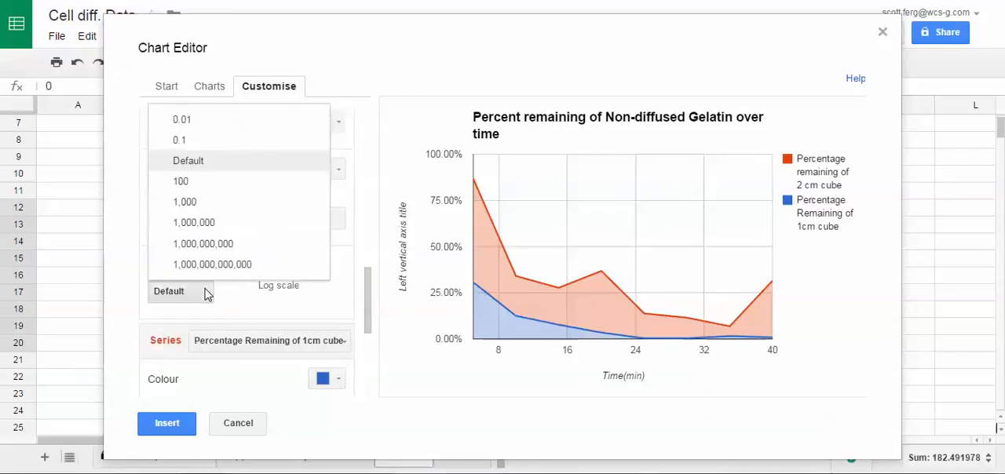
{"action": "left_click", "coordinate": [207, 294]}
{"action": "scroll", "coordinate": [289, 292], "scroll_direction": "down", "scroll_amount": 2}
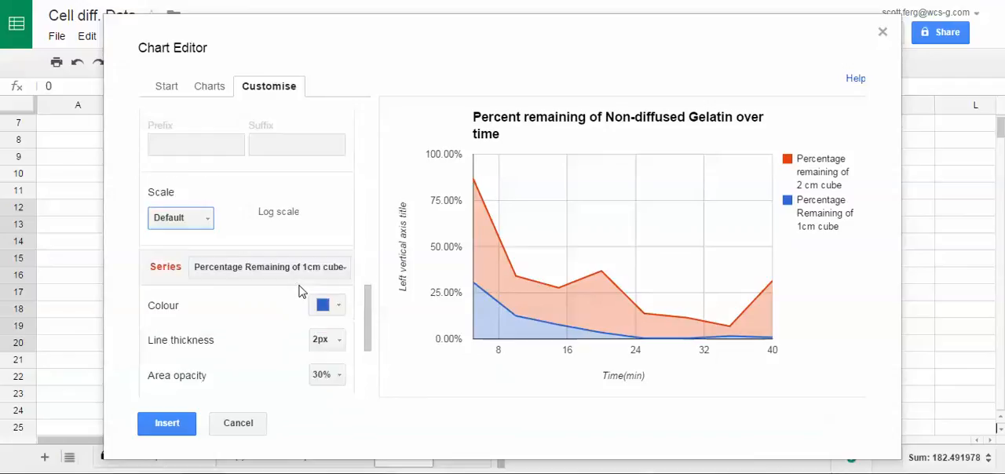
- Add an exponential trend line to the "Percentage Remaining of 1cm cube" series, keeping its custom label option
{"action": "scroll", "coordinate": [246, 251], "scroll_direction": "down", "scroll_amount": 2}
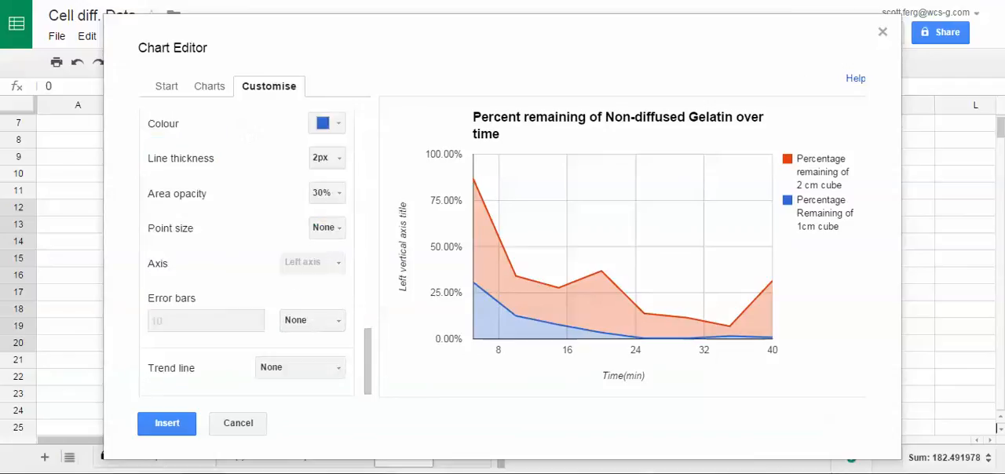
{"action": "left_click", "coordinate": [340, 374]}
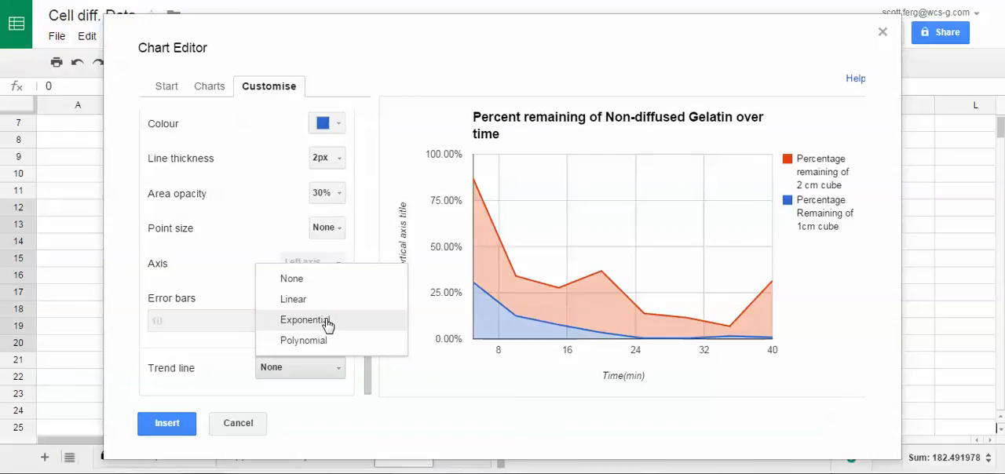
{"action": "left_click", "coordinate": [306, 303]}
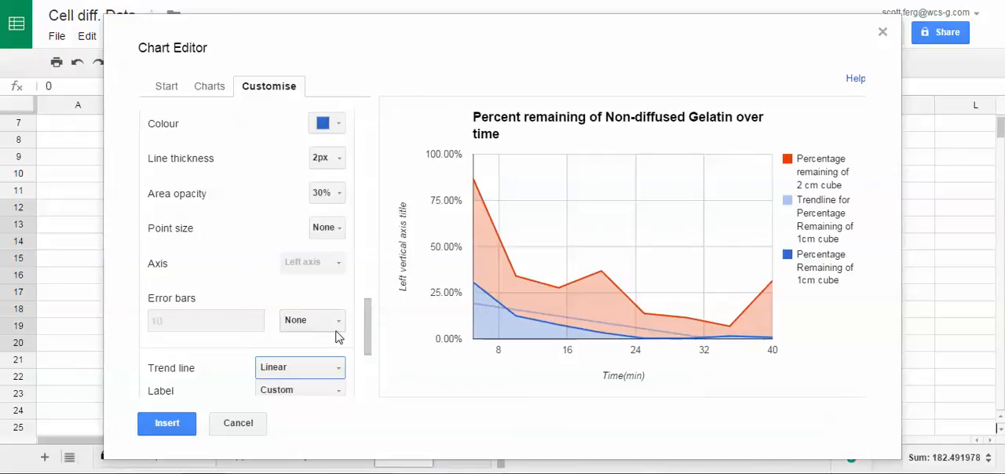
{"action": "left_click", "coordinate": [339, 369]}
{"action": "left_click", "coordinate": [327, 329]}
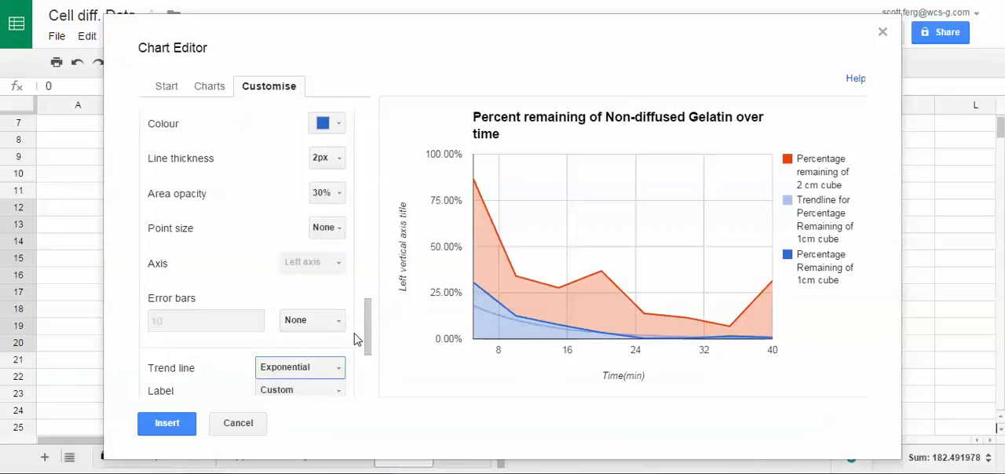
{"action": "mouse_move", "coordinate": [489, 315]}
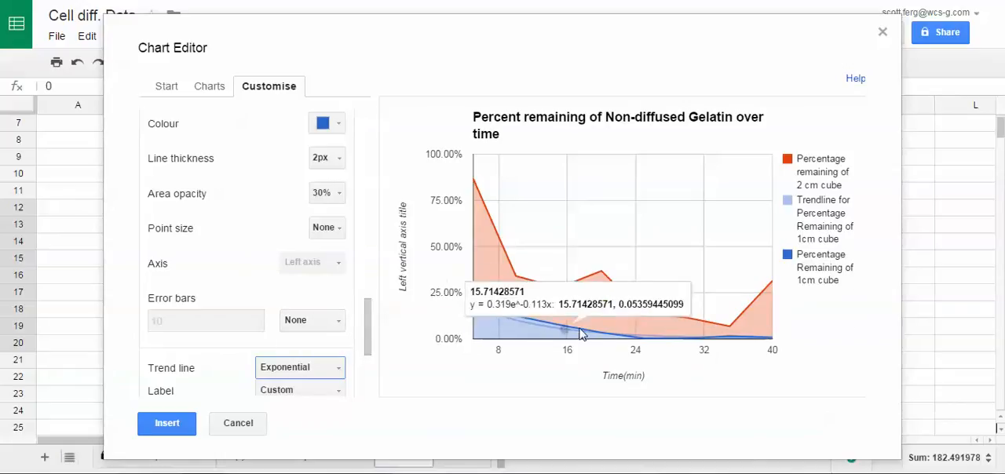
{"action": "left_click", "coordinate": [333, 393]}
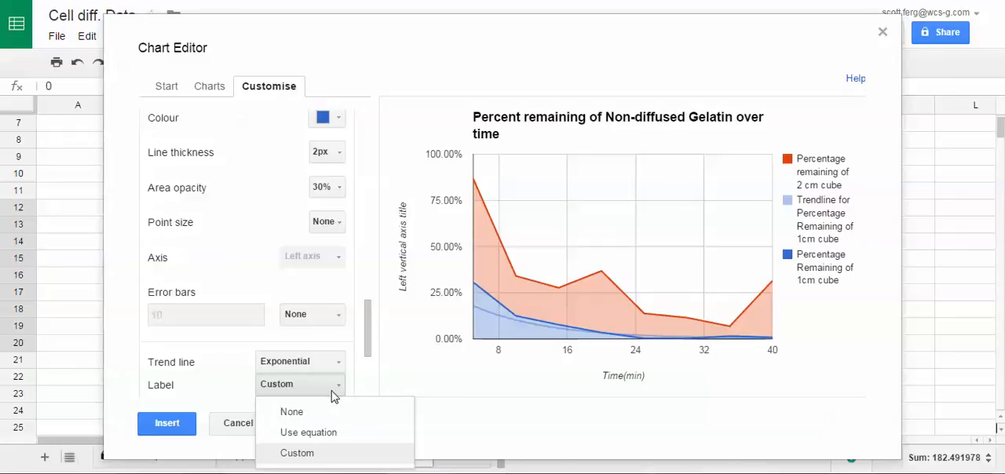
{"action": "left_click", "coordinate": [346, 388]}
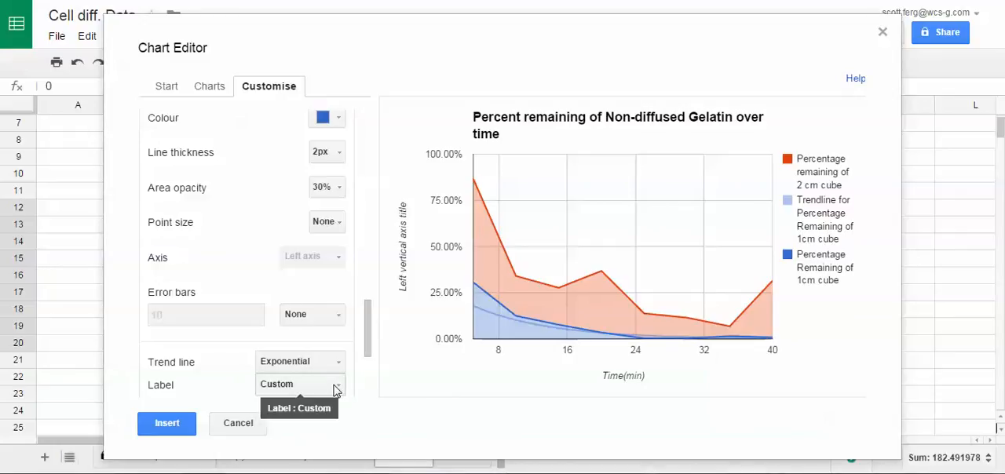
{"action": "mouse_move", "coordinate": [549, 327]}
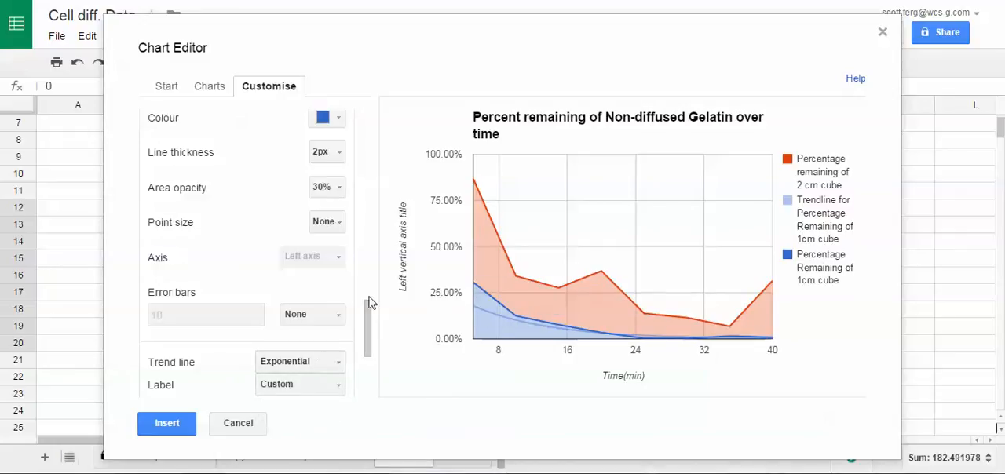
- Add an exponential trend line to the "Percentage remaining of 2 cm cube" series
{"action": "scroll", "coordinate": [333, 229], "scroll_direction": "up", "scroll_amount": 2}
{"action": "left_click", "coordinate": [337, 227]}
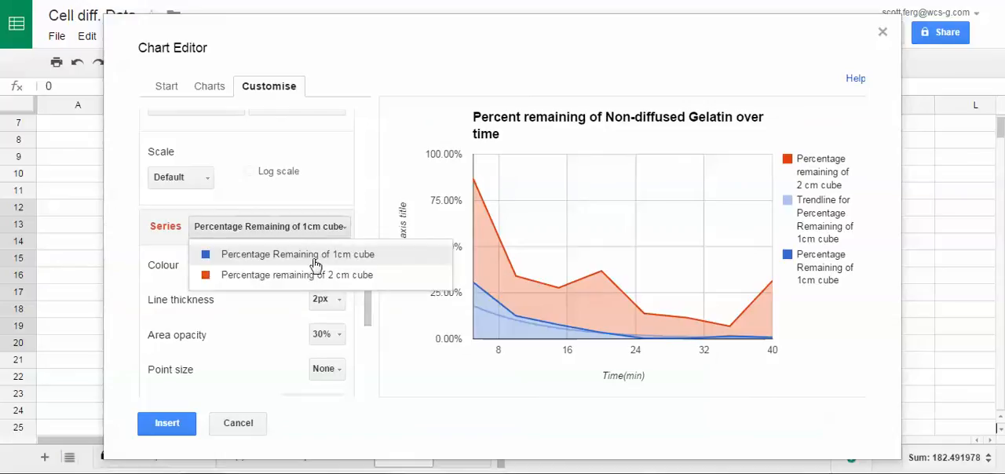
{"action": "left_click", "coordinate": [317, 274]}
{"action": "scroll", "coordinate": [310, 284], "scroll_direction": "down", "scroll_amount": 4}
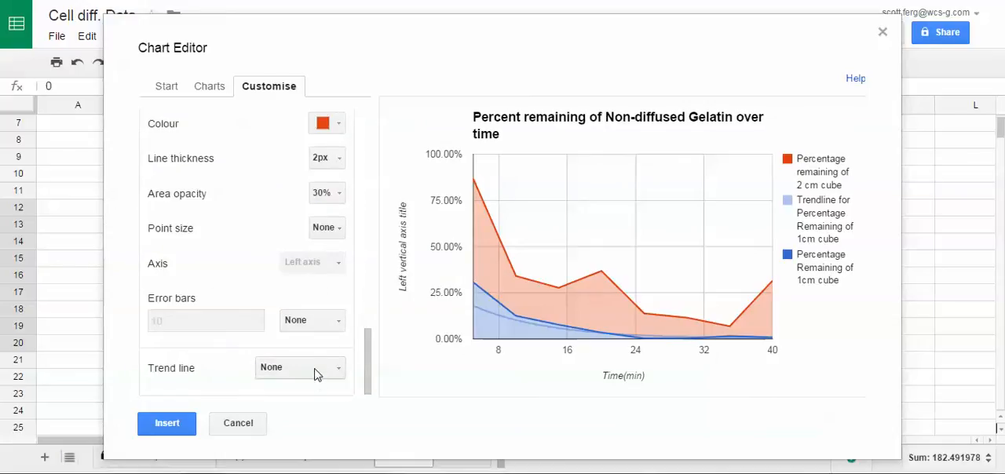
{"action": "left_click", "coordinate": [344, 370]}
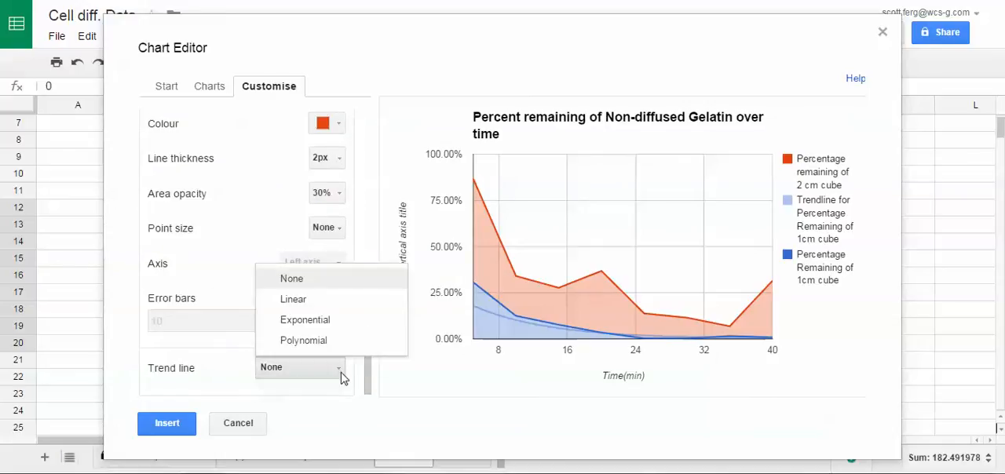
{"action": "left_click", "coordinate": [328, 323]}
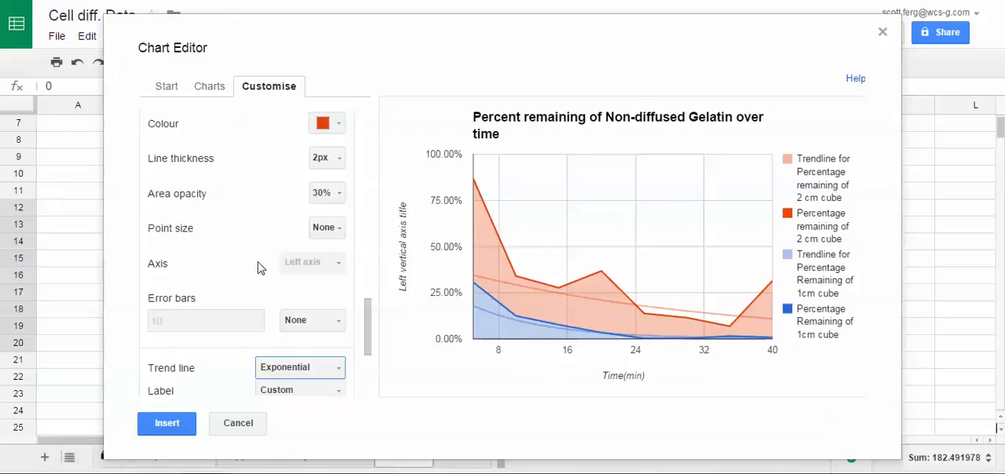
- Set the left vertical axis title to "Percentage Remaining of non-diffused Gelatin"
{"action": "scroll", "coordinate": [262, 269], "scroll_direction": "up", "scroll_amount": 3}
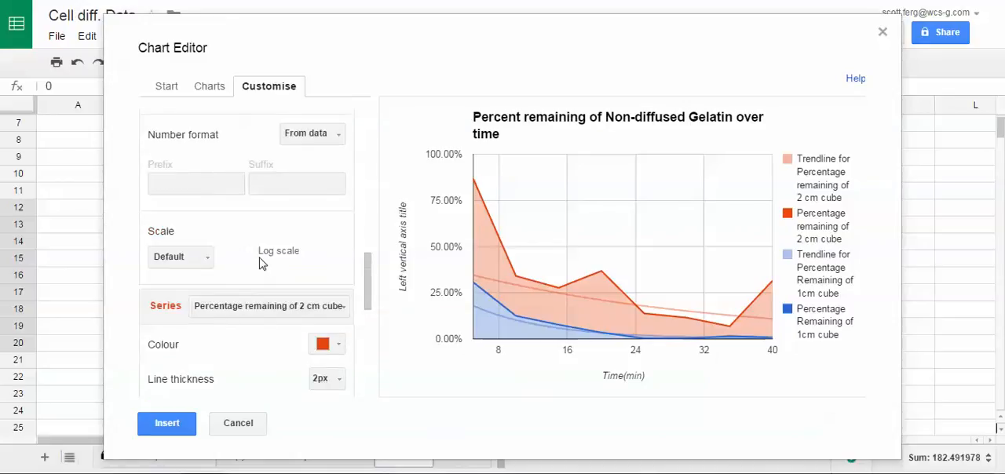
{"action": "scroll", "coordinate": [262, 263], "scroll_direction": "up", "scroll_amount": 5}
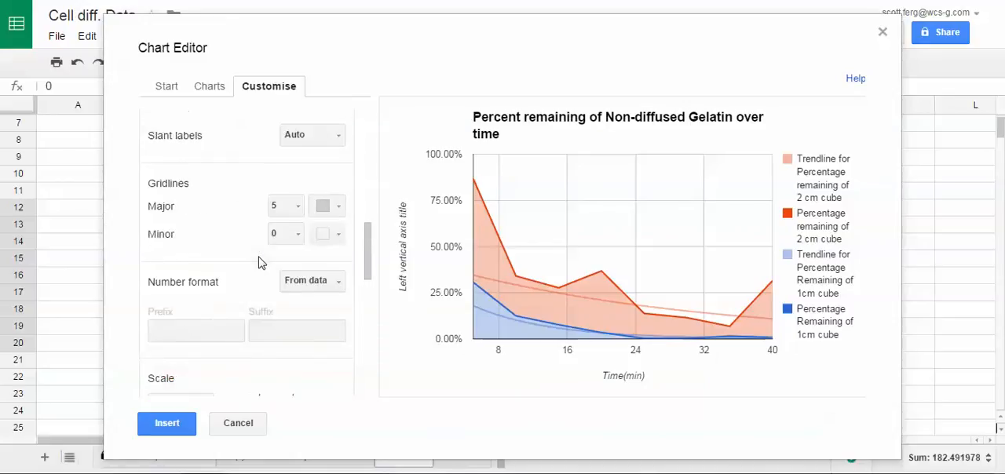
{"action": "scroll", "coordinate": [267, 259], "scroll_direction": "up", "scroll_amount": 3}
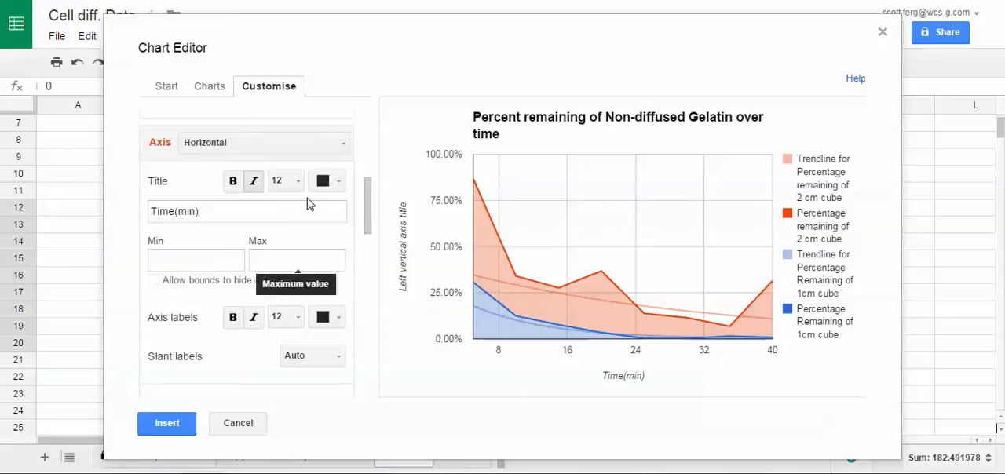
{"action": "scroll", "coordinate": [269, 260], "scroll_direction": "up", "scroll_amount": 2}
{"action": "left_click", "coordinate": [336, 218]}
{"action": "left_click", "coordinate": [262, 267]}
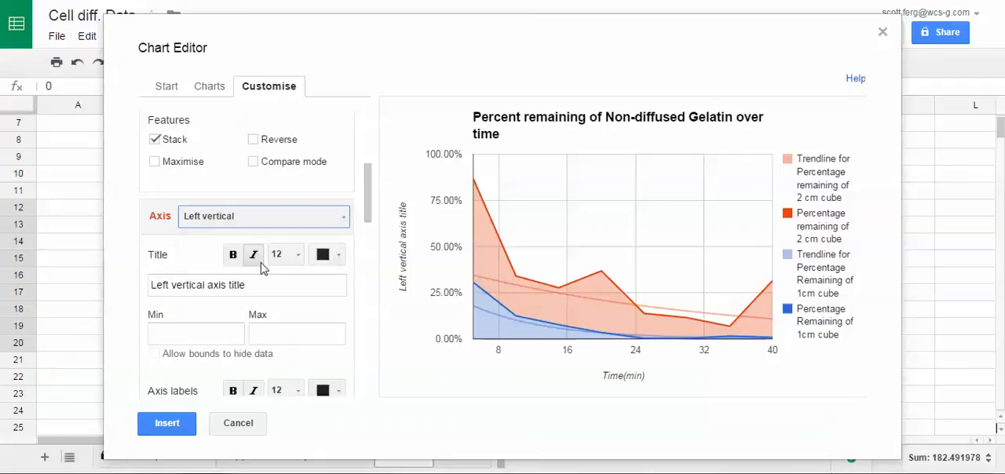
{"action": "left_click", "coordinate": [272, 285]}
{"action": "left_click_drag", "start_coordinate": [272, 285], "coordinate": [134, 287]}
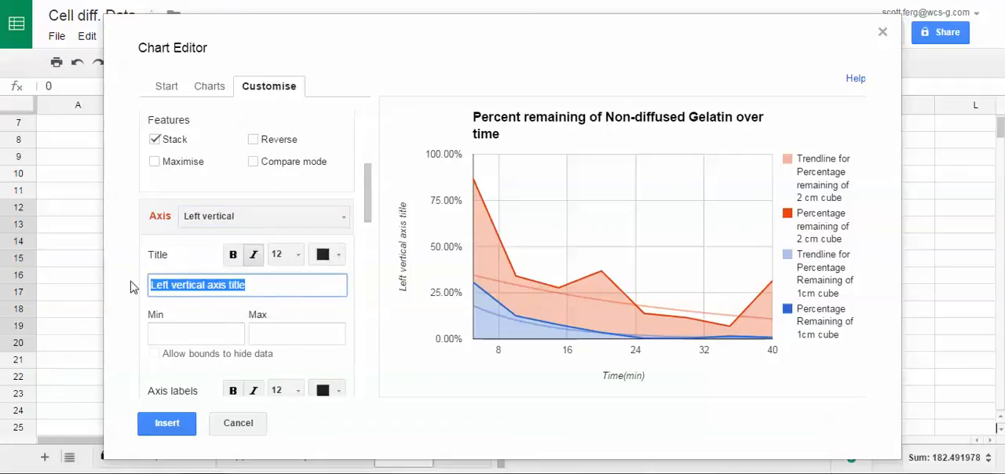
{"action": "type", "text": "Percentage reR"}
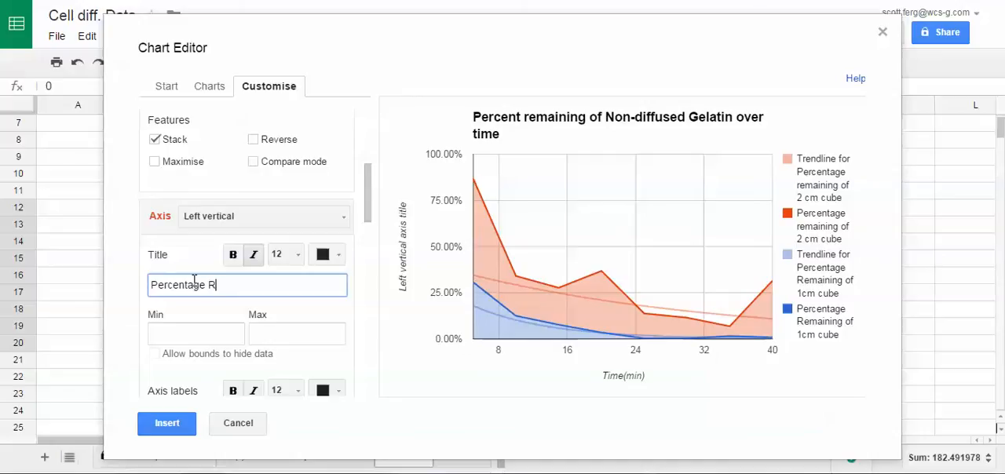
{"action": "type", "text": "emaining of non-dif"}
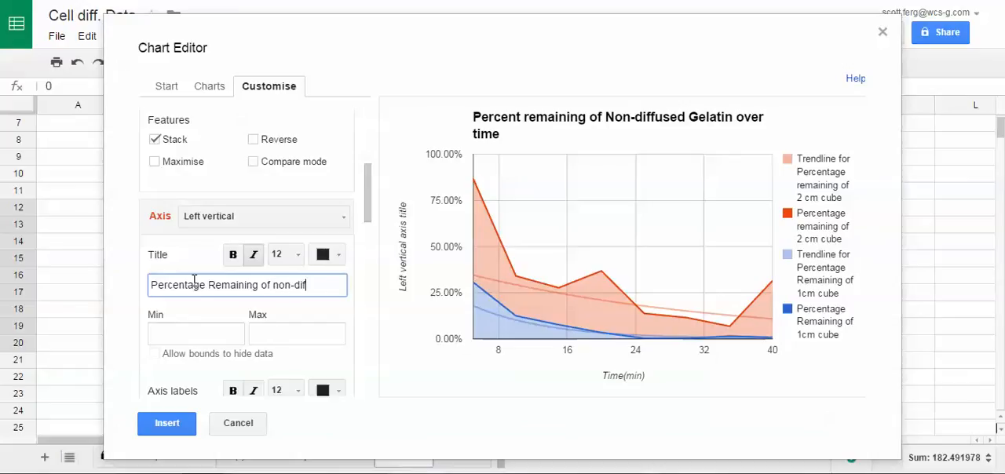
{"action": "type", "text": "fused Gelatin"}
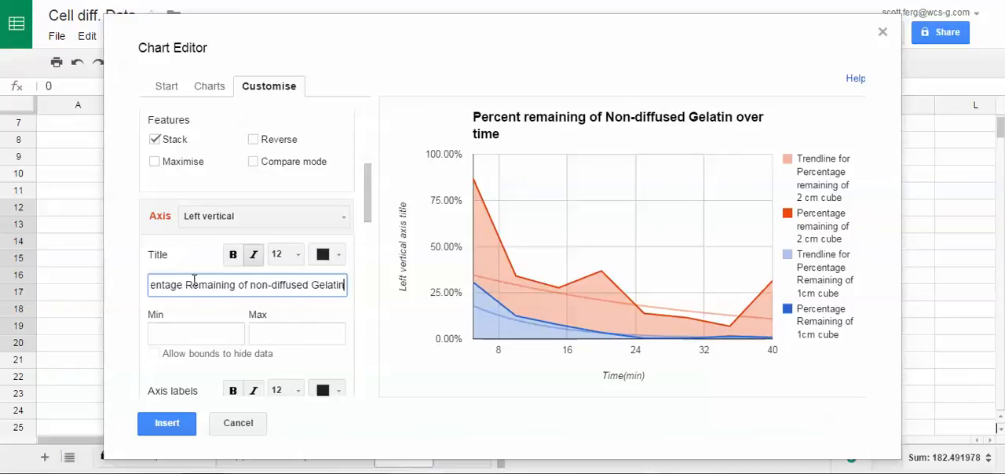
{"action": "left_click", "coordinate": [224, 328]}
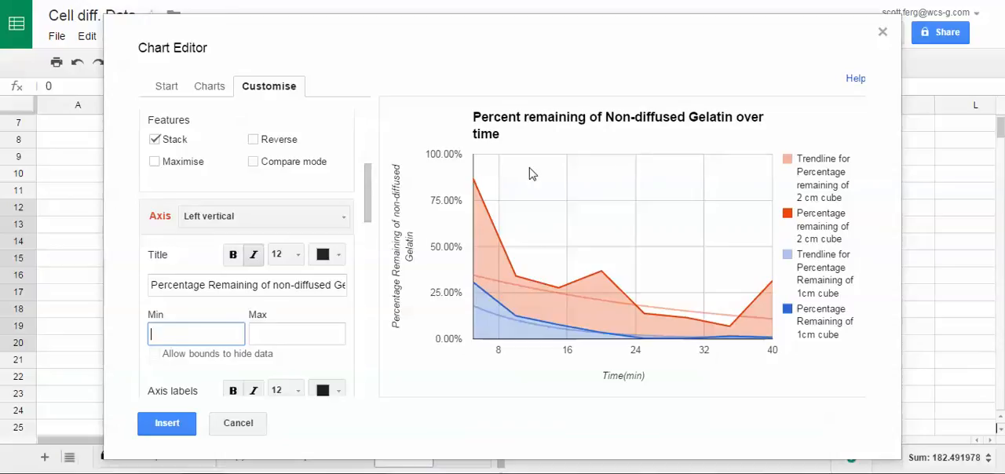
- Insert the customised chart into Sheet2 and look it over
{"action": "left_click", "coordinate": [166, 424]}
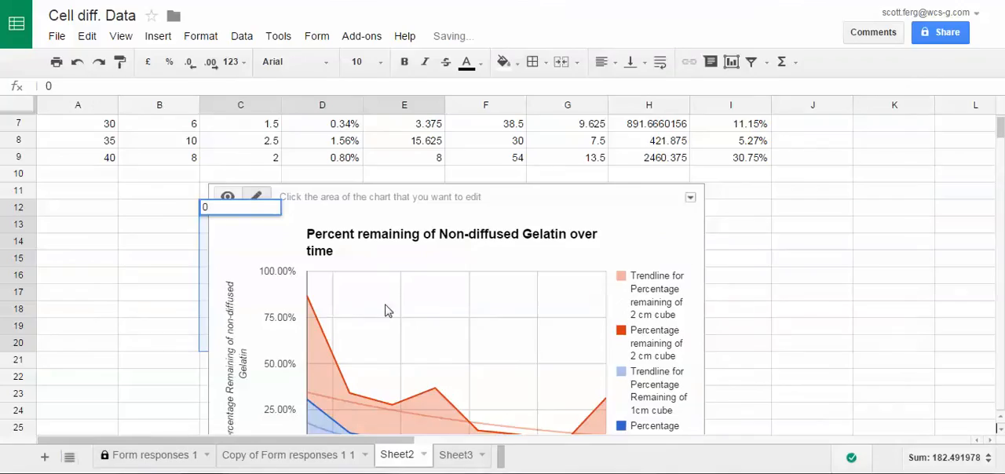
{"action": "scroll", "coordinate": [751, 292], "scroll_direction": "down", "scroll_amount": 2}
{"action": "scroll", "coordinate": [746, 285], "scroll_direction": "up", "scroll_amount": 1}
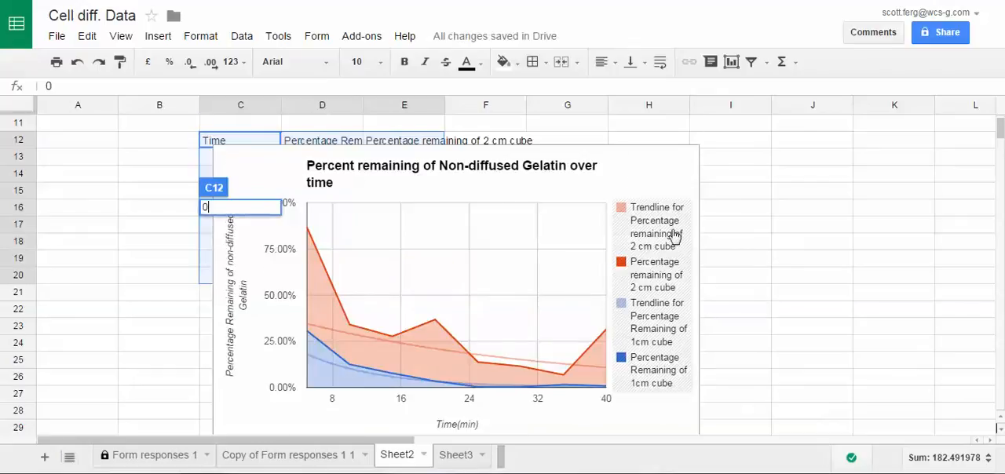
- Move the inserted chart to its own sheet and view its advanced edit settings without changing them
{"action": "left_click", "coordinate": [745, 176]}
{"action": "left_click", "coordinate": [658, 170]}
{"action": "left_click", "coordinate": [691, 129]}
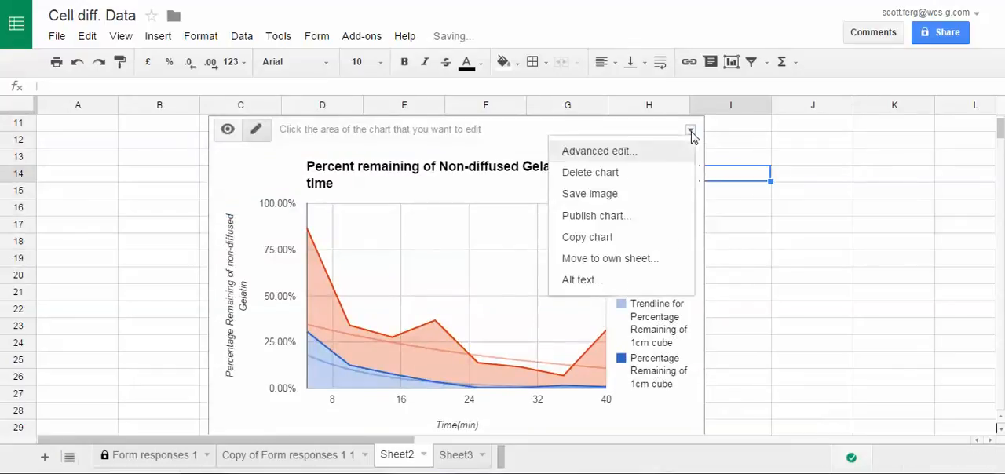
{"action": "left_click", "coordinate": [619, 259]}
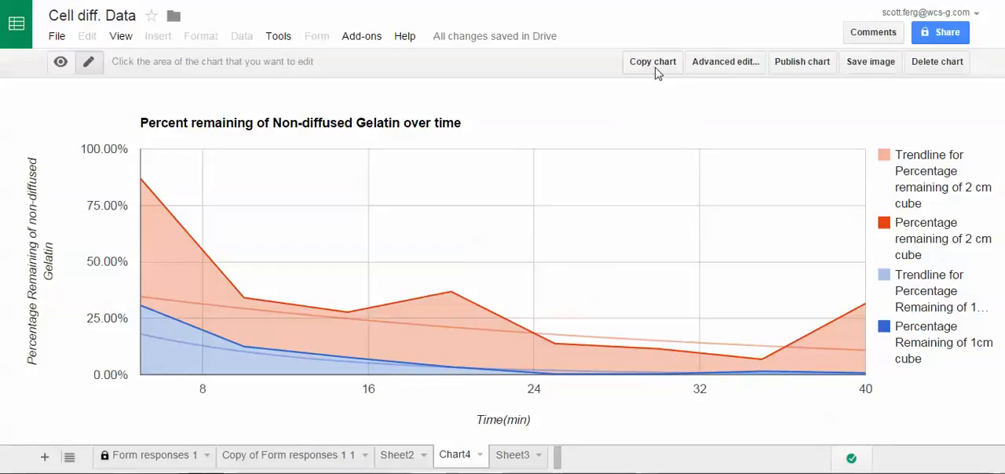
{"action": "left_click", "coordinate": [725, 63]}
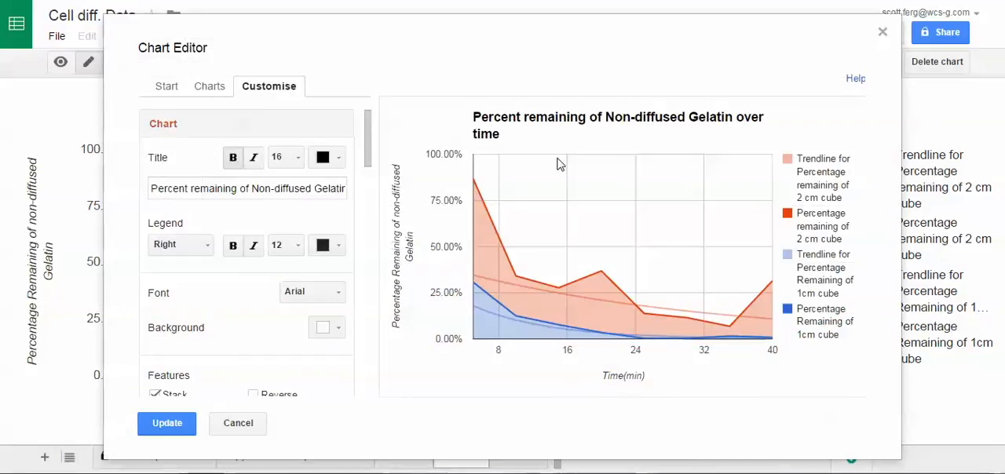
{"action": "left_click", "coordinate": [259, 432]}
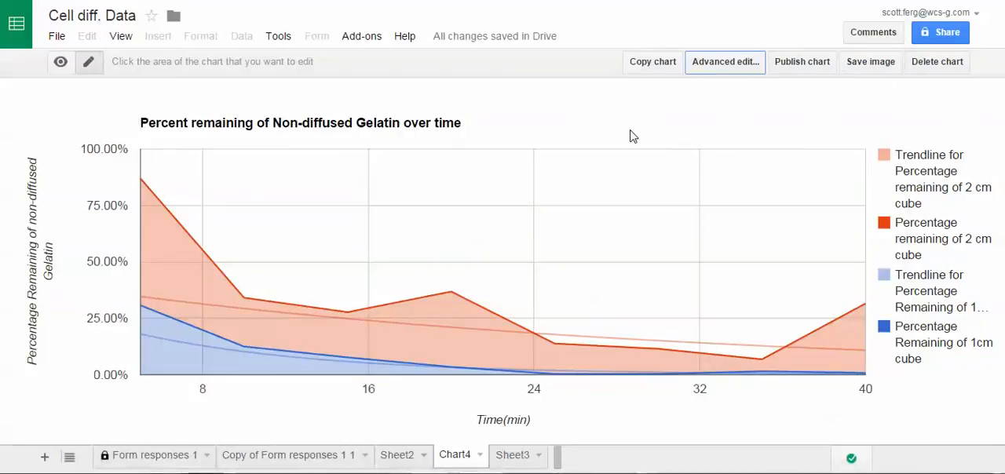